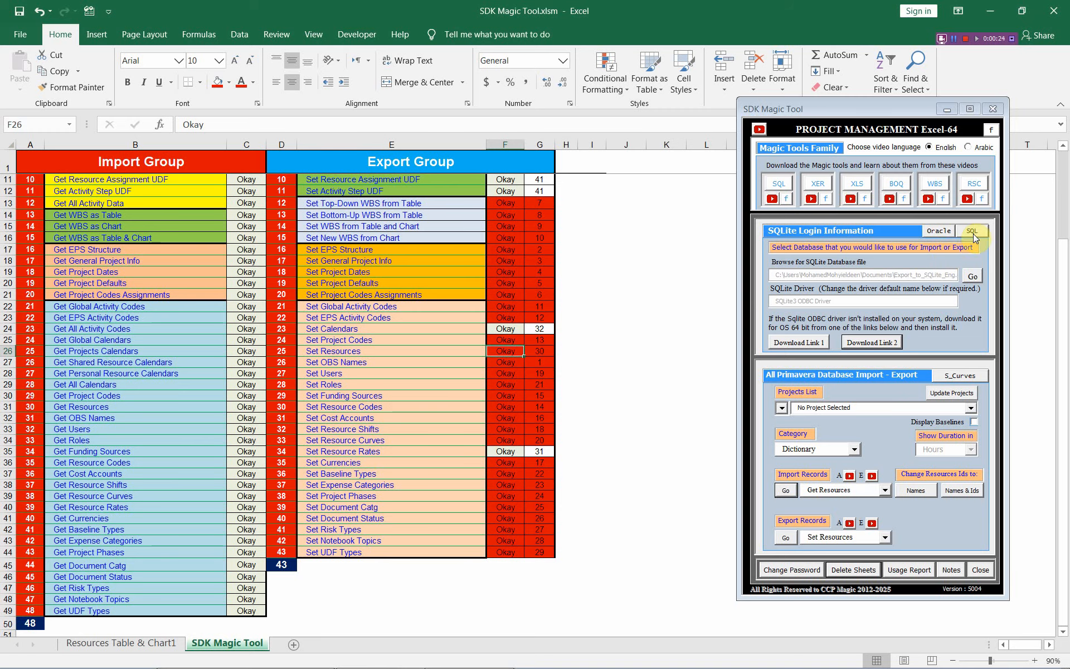
# Import the Get Resources records of the Dictionary category into a new sheet, dismiss the messages and minimize the SDK Magic Tool form.
pyautogui.click(856, 450)
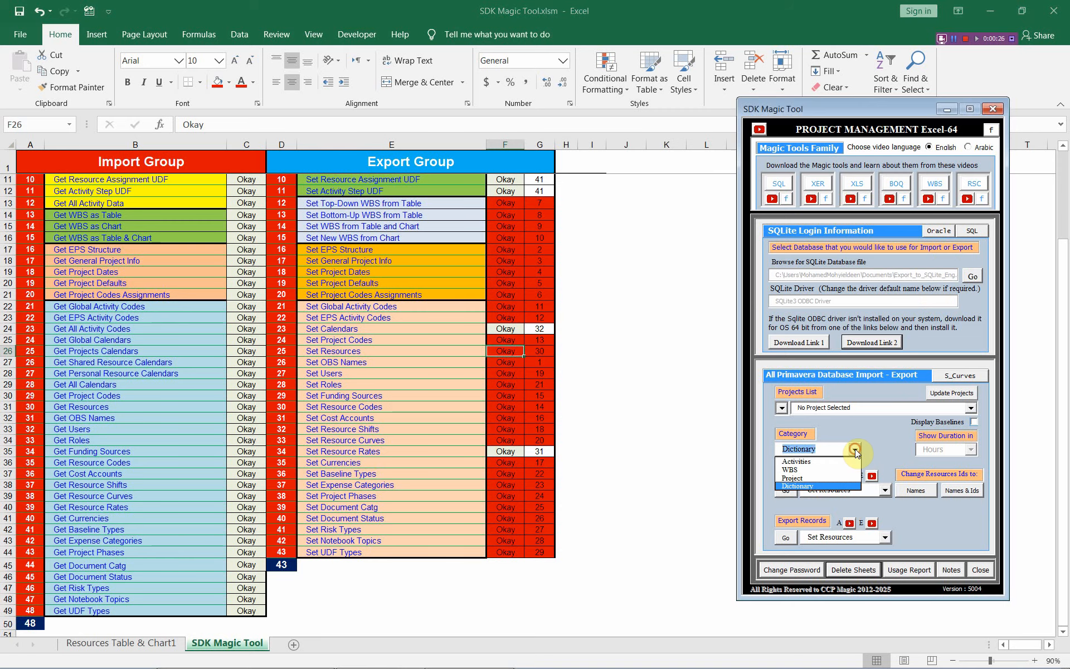
pyautogui.click(828, 486)
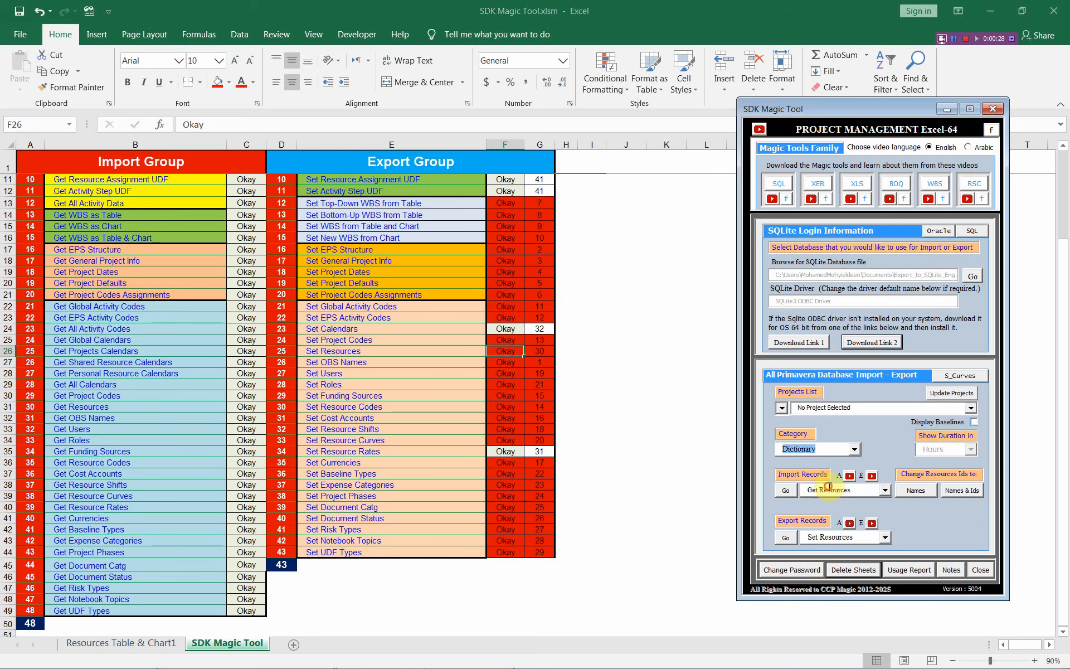
pyautogui.click(884, 487)
pyautogui.click(868, 503)
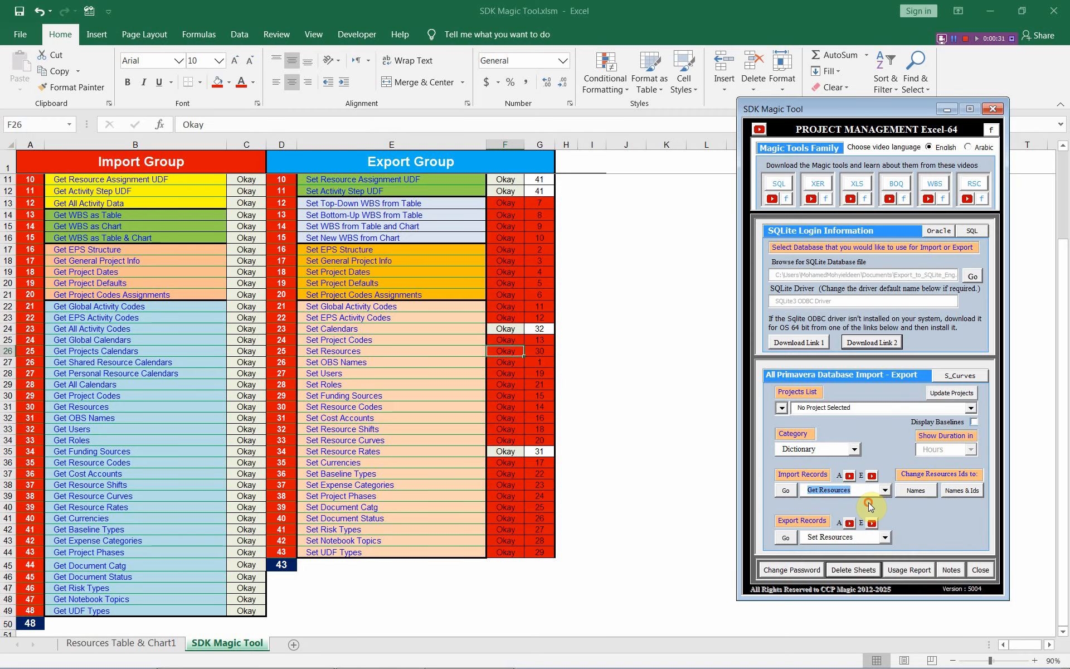
pyautogui.click(787, 490)
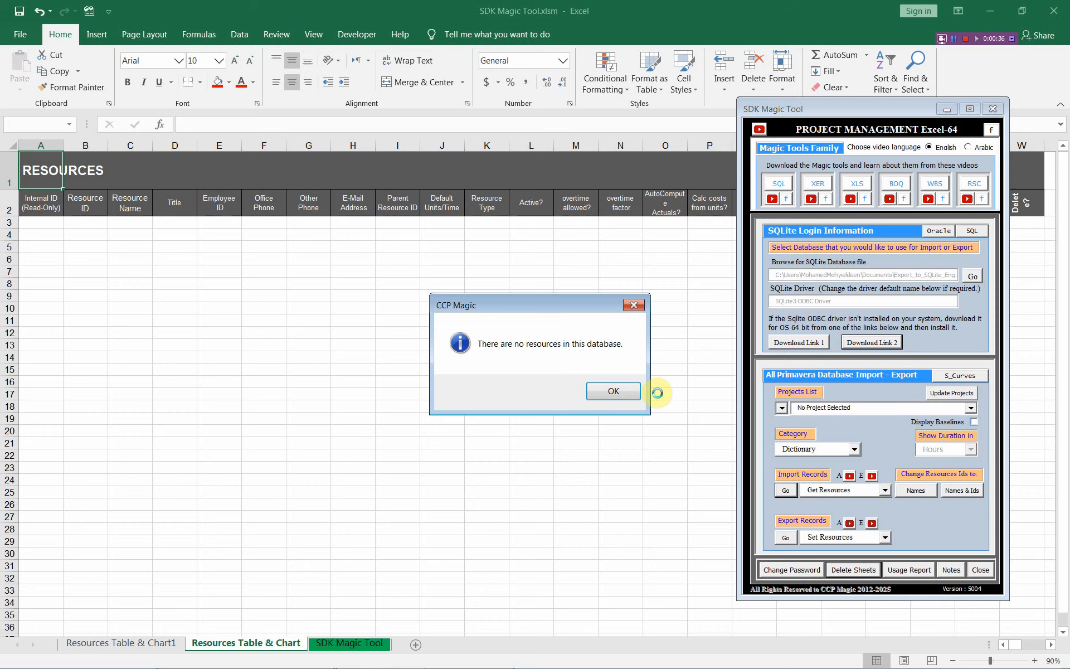
pyautogui.click(612, 393)
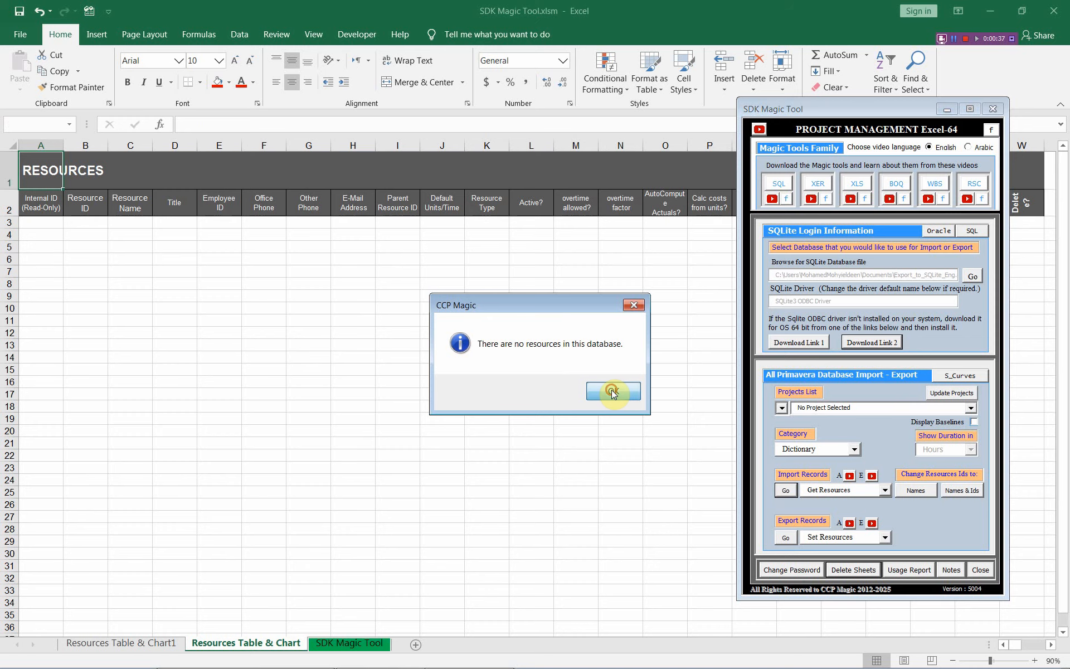
pyautogui.click(612, 394)
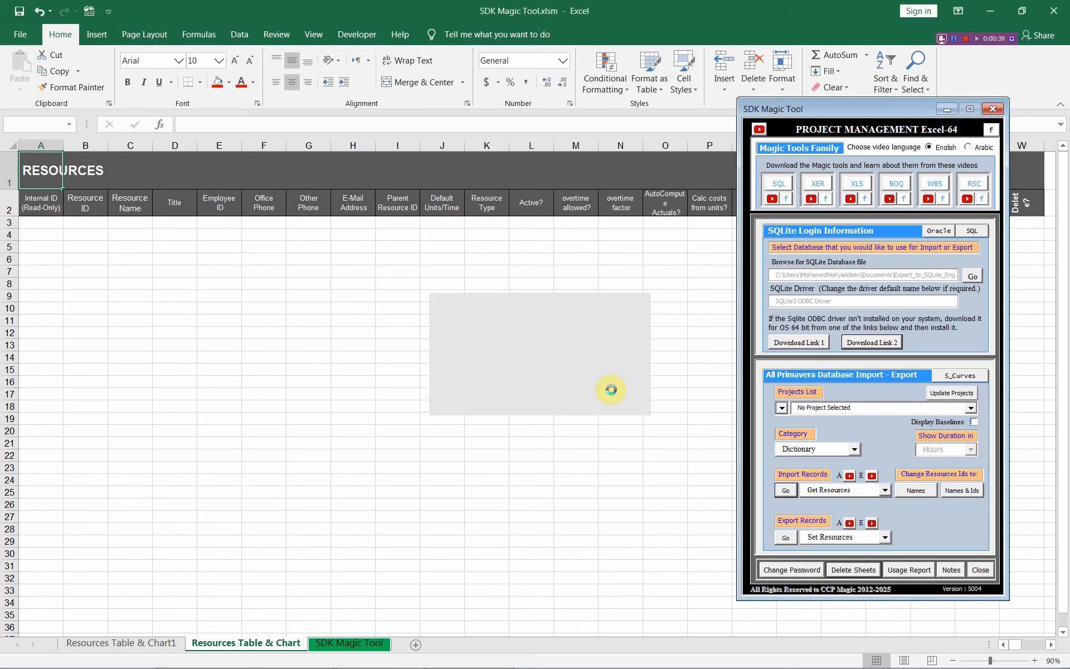
pyautogui.click(968, 546)
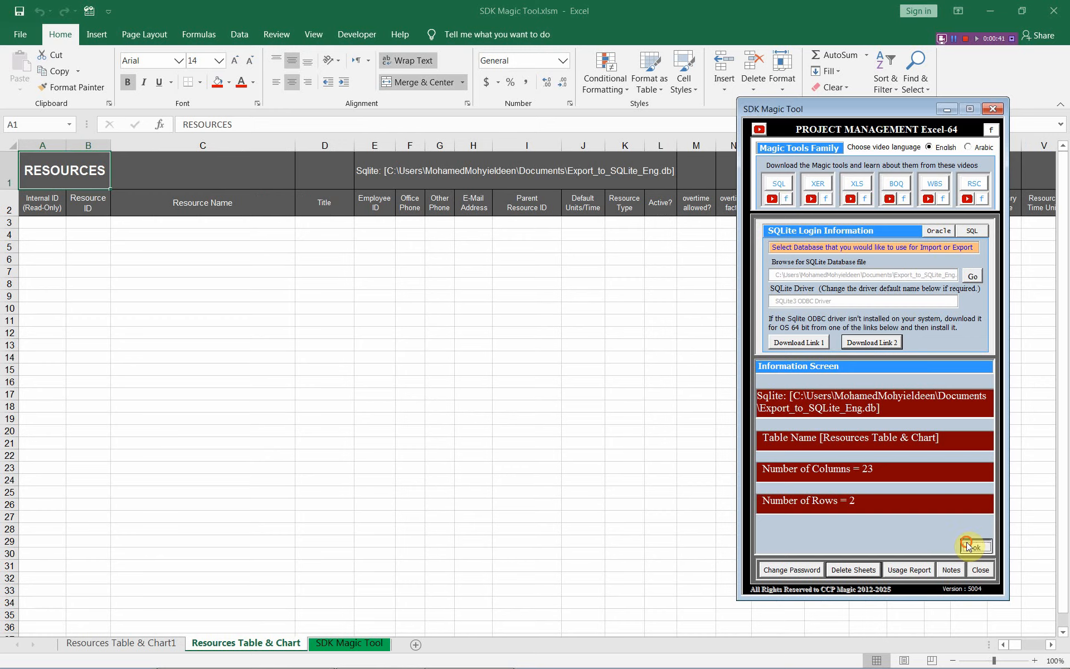
pyautogui.click(946, 110)
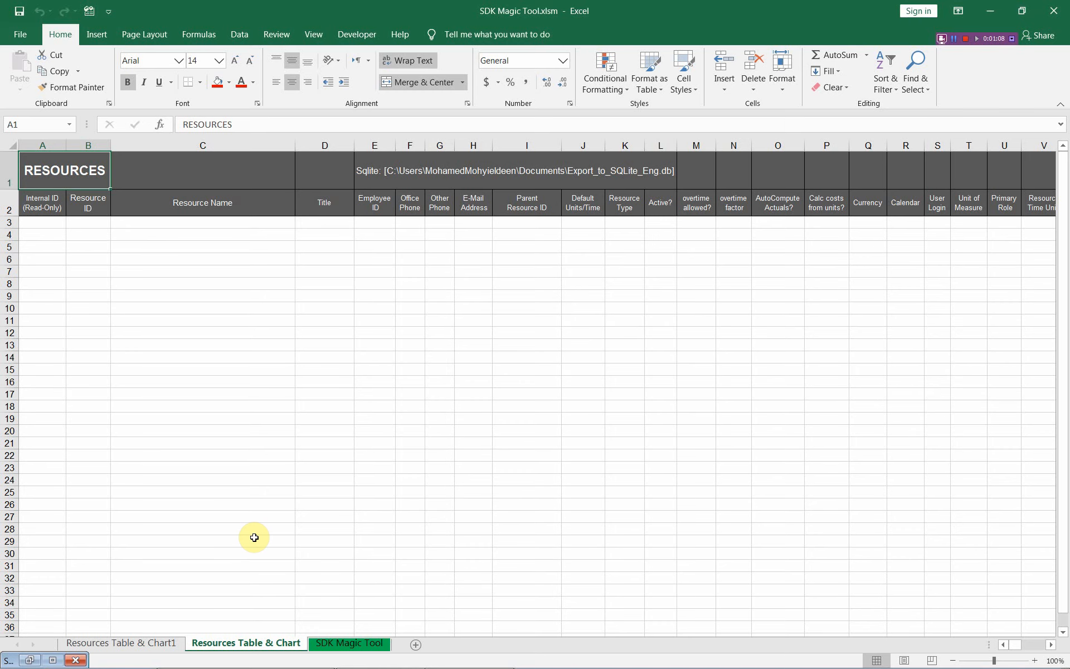
# Switch to Primavera P6, check the Resources list of the SQLite database, and return to Excel.
pyautogui.hotkey('alt', 'Tab')
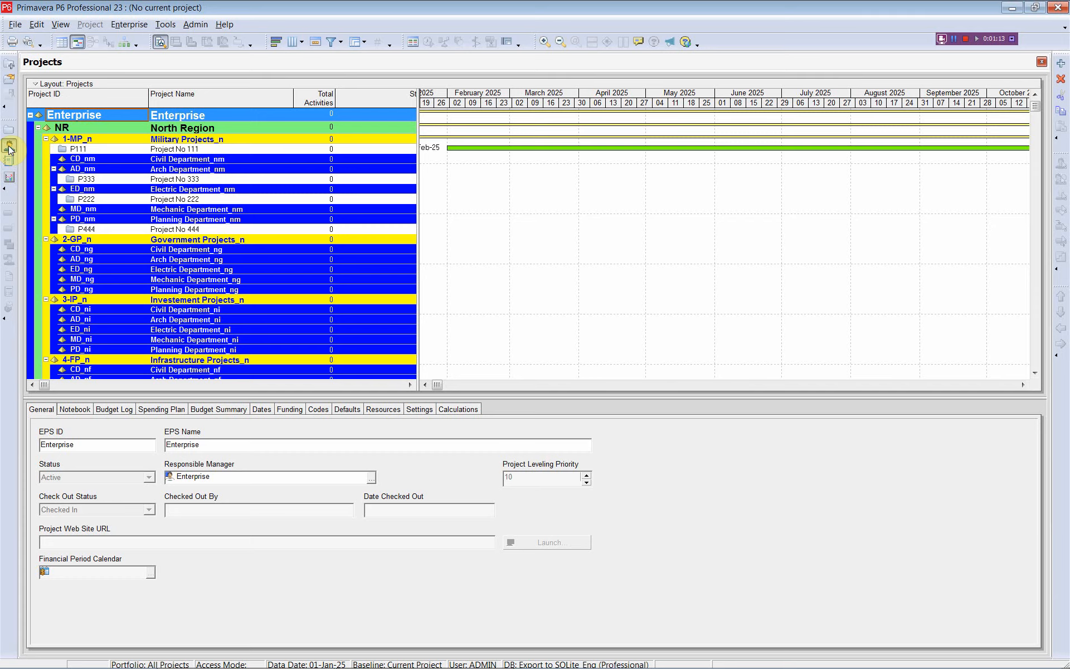
pyautogui.click(9, 148)
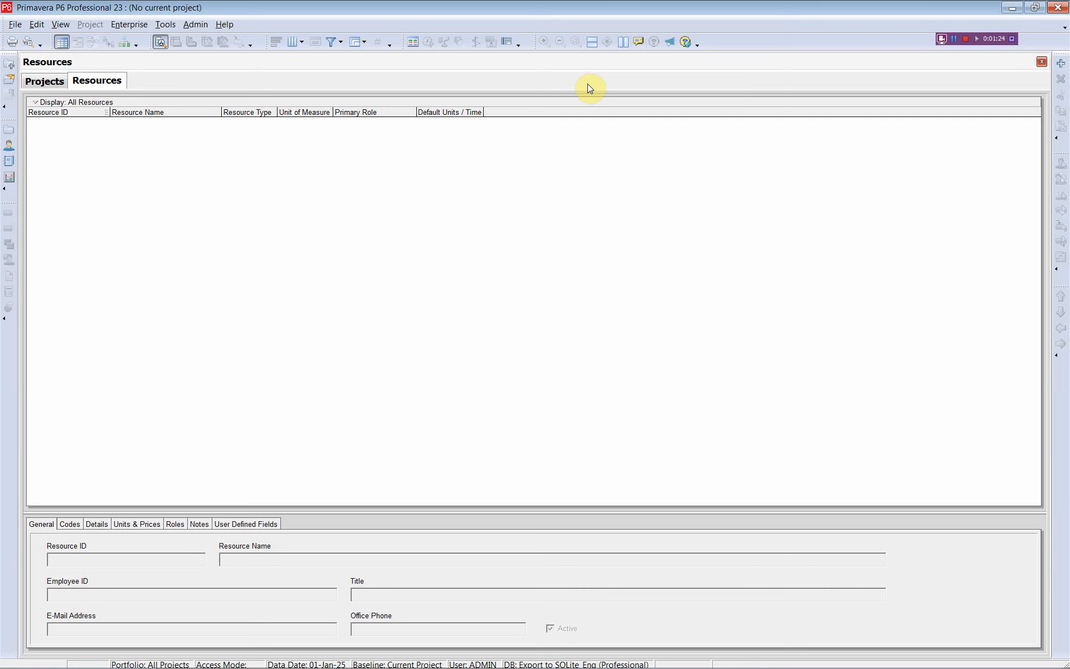
pyautogui.hotkey('alt', 'Tab')
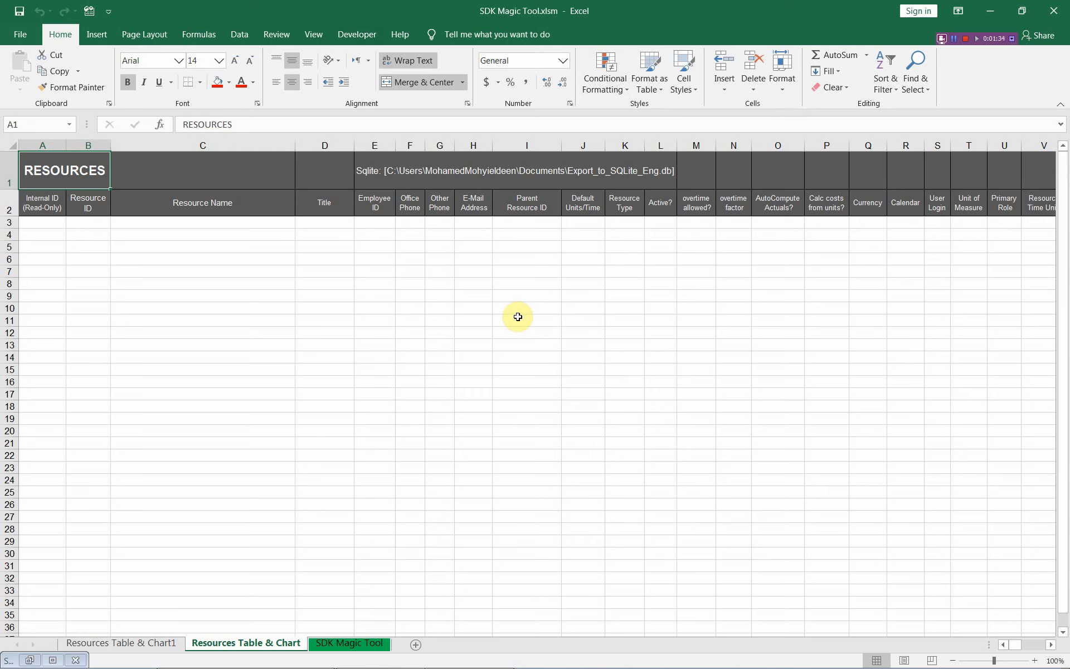
# Examine the resource names, the resource IDs diagram and the single-column ID list on the Resources Table & Chart1 sheet.
pyautogui.click(140, 648)
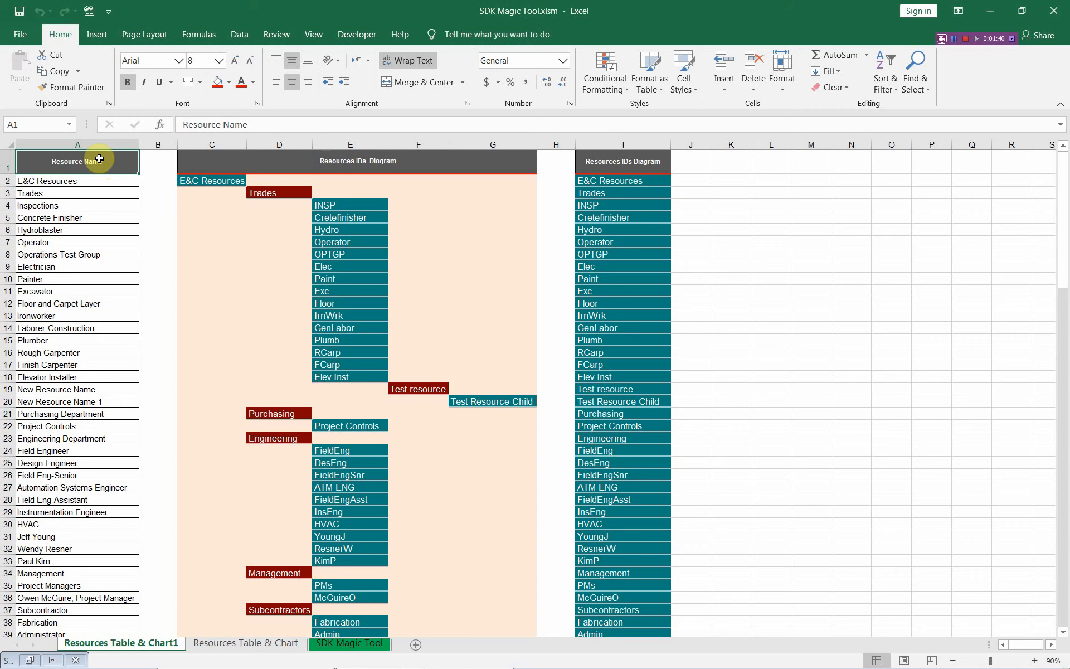
pyautogui.click(91, 143)
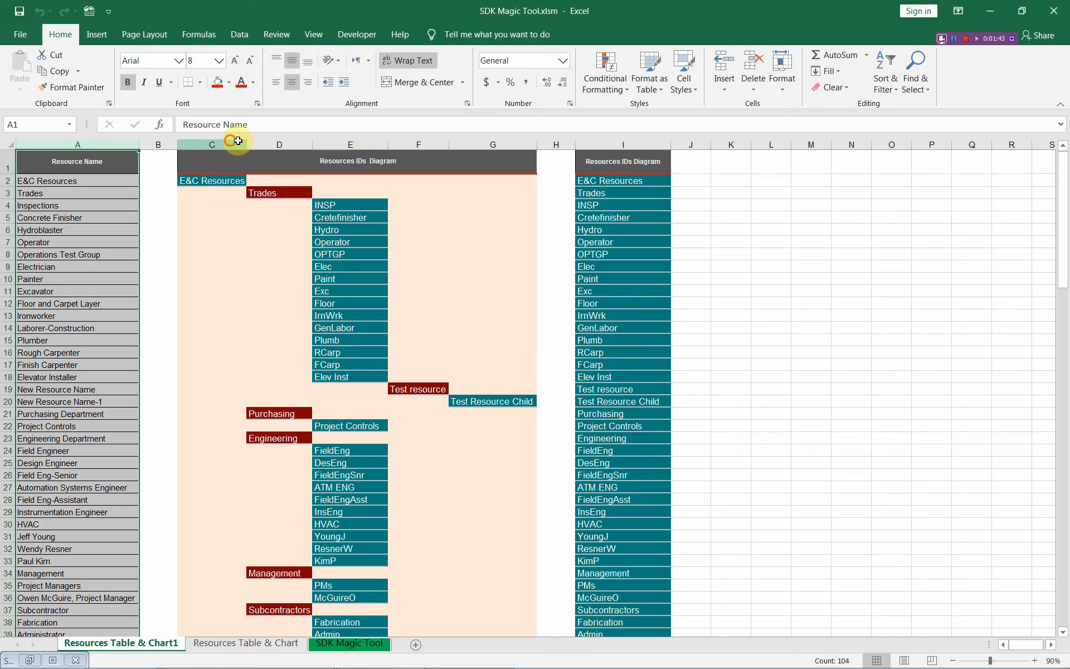
pyautogui.moveTo(232, 139); pyautogui.dragTo(506, 138)
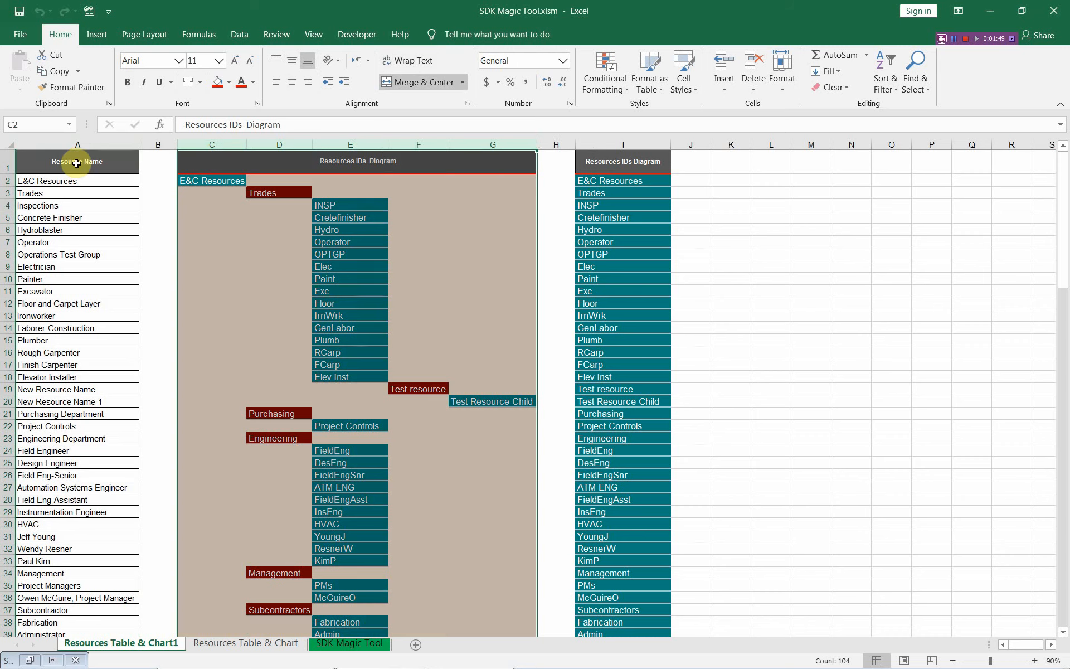
pyautogui.click(81, 144)
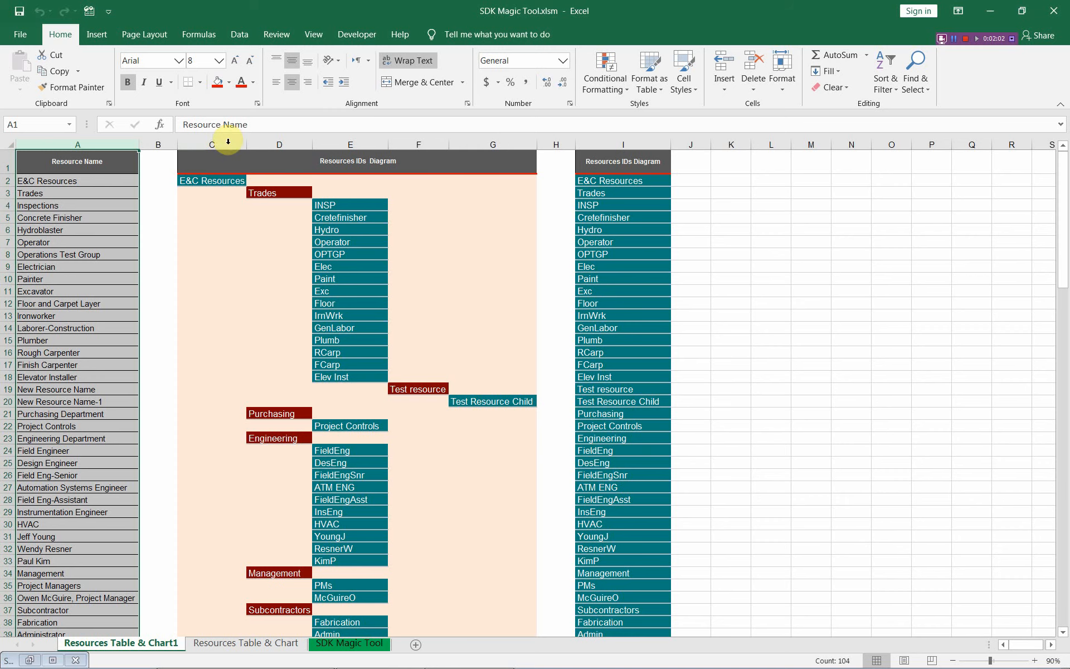
pyautogui.moveTo(228, 142); pyautogui.dragTo(507, 139)
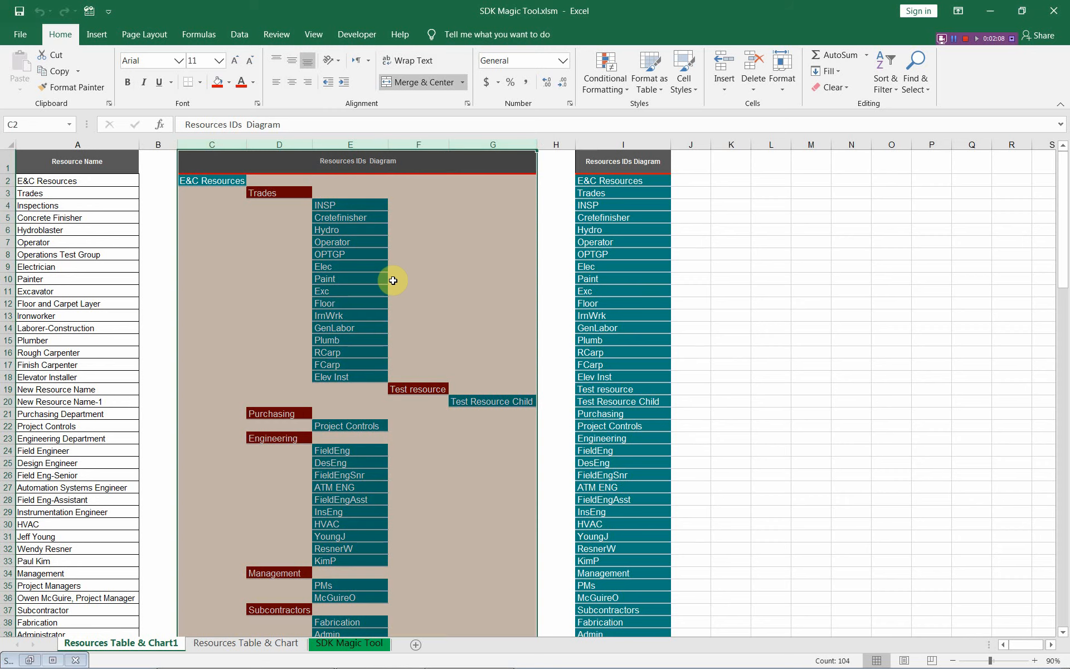
pyautogui.click(620, 139)
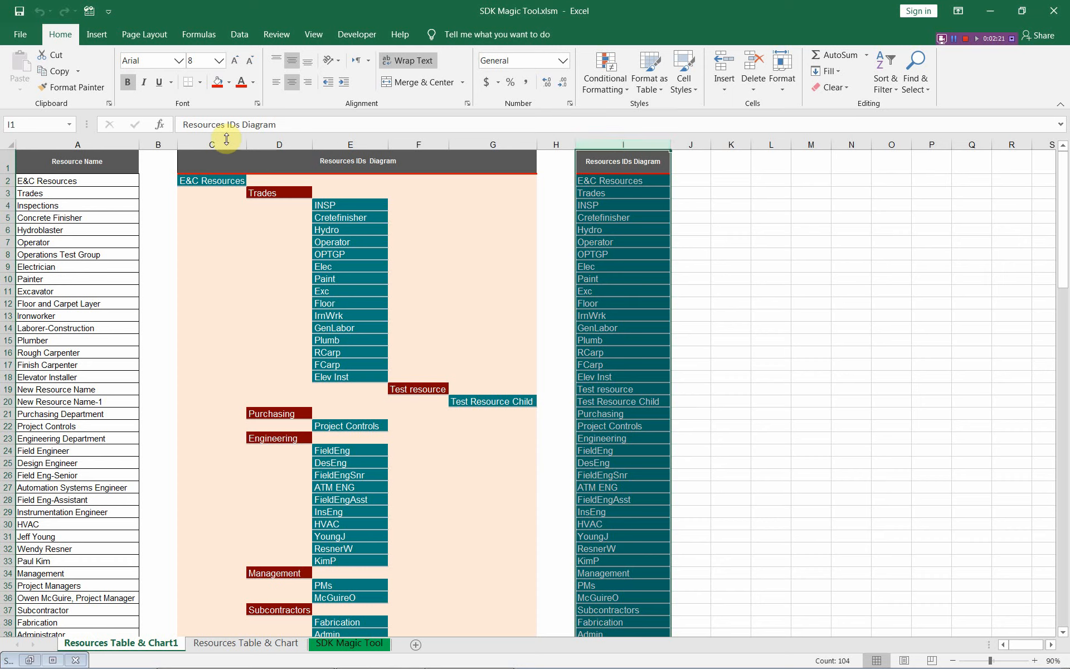
pyautogui.moveTo(229, 142); pyautogui.dragTo(534, 139)
pyautogui.click(625, 142)
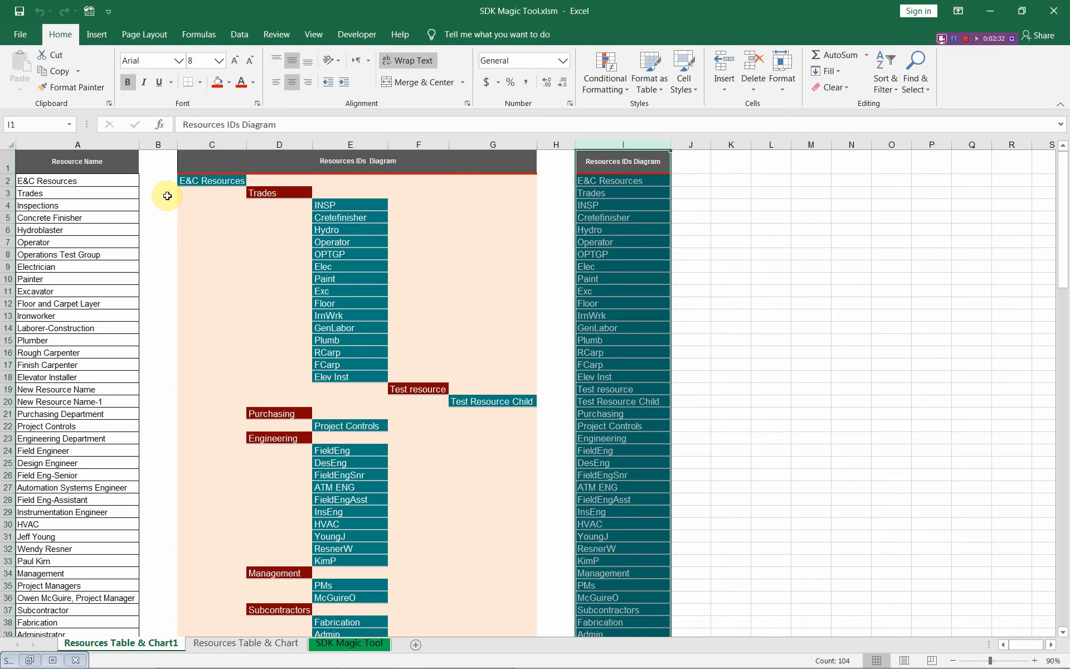
# Copy the resource names and IDs diagram in A2:G104 of Resources Table & Chart1 to cell C3 of Resources Table & Chart.
pyautogui.moveTo(111, 180); pyautogui.dragTo(512, 598)
pyautogui.rightClick(469, 333)
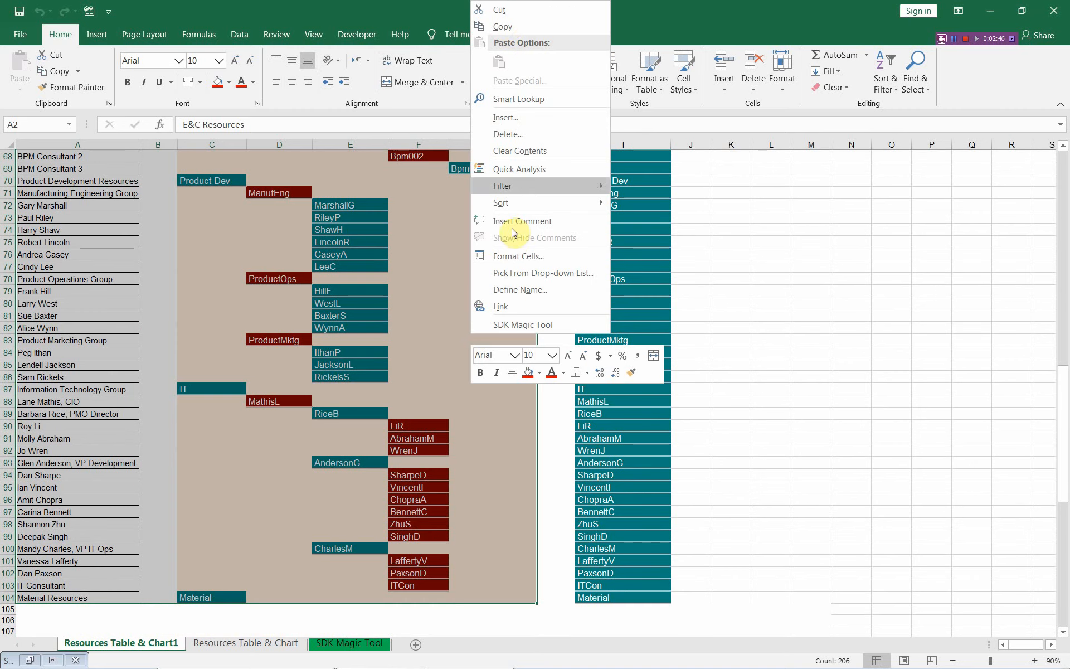
pyautogui.click(502, 26)
pyautogui.scroll(20, 213, 576)
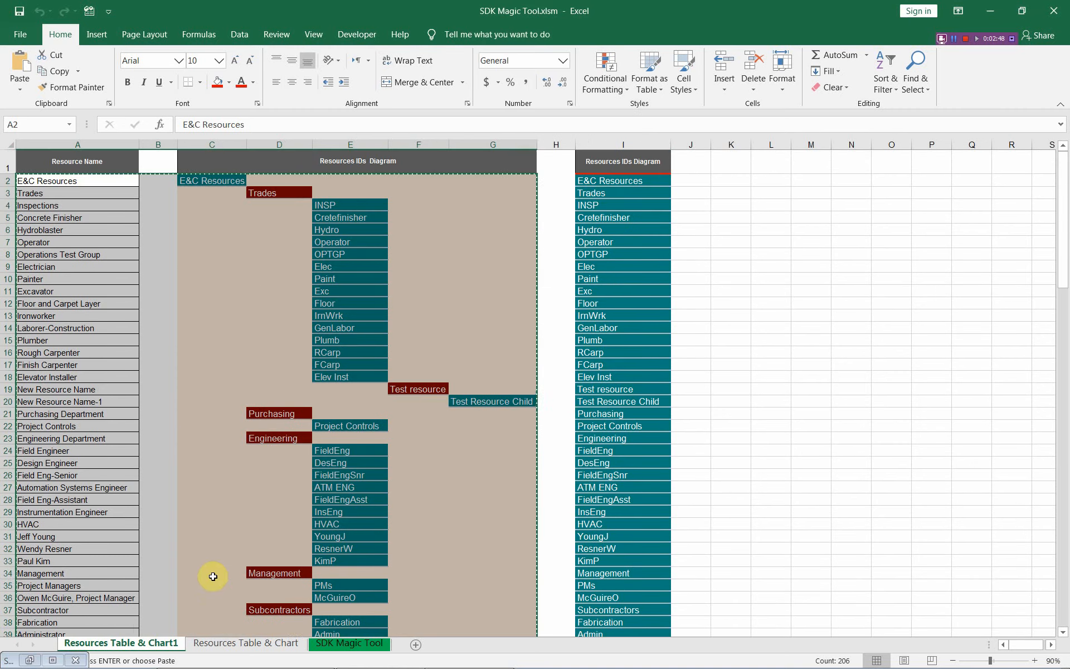
pyautogui.click(240, 642)
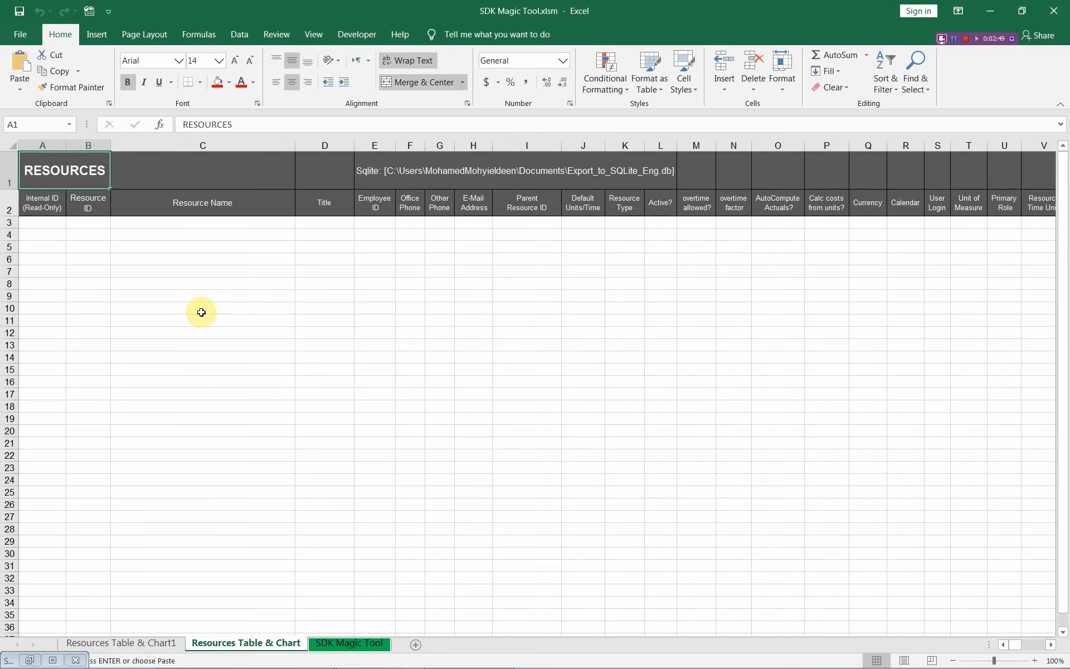
pyautogui.click(199, 221)
pyautogui.rightClick(198, 223)
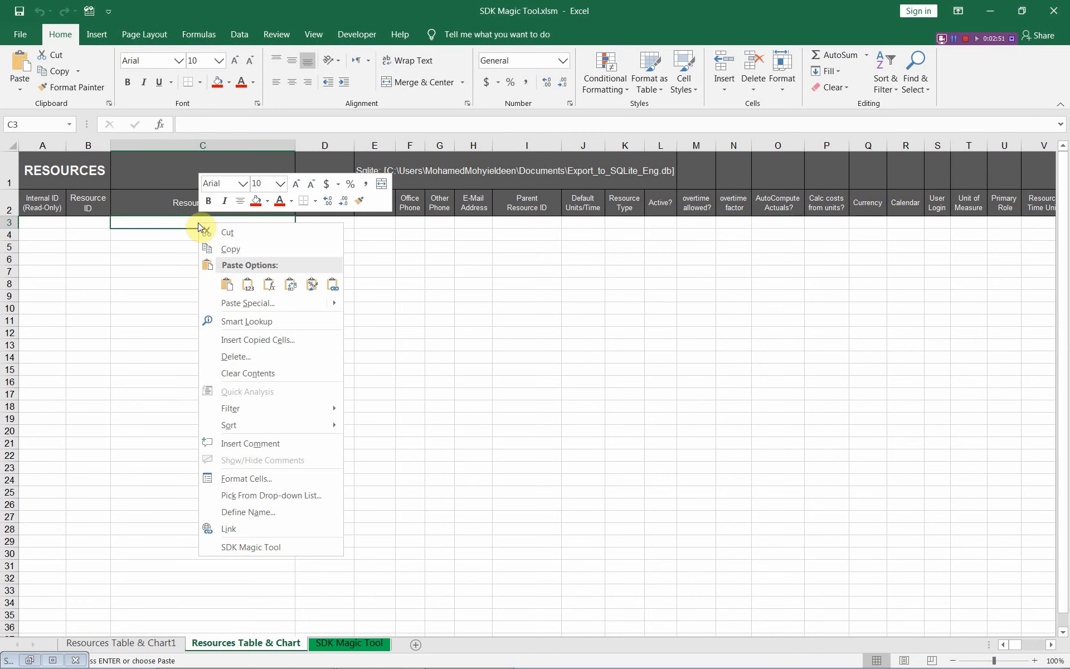
pyautogui.click(227, 284)
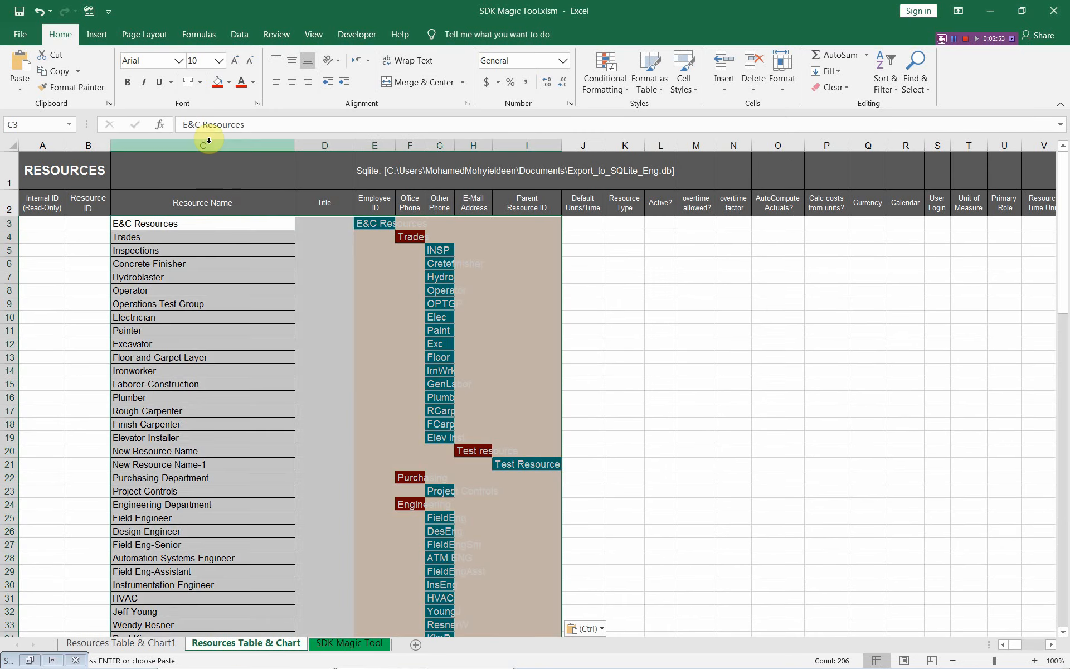
# Move the pasted resource IDs diagram from E3:I105 to the empty columns beyond the table, starting at X3.
pyautogui.moveTo(368, 222); pyautogui.dragTo(543, 610)
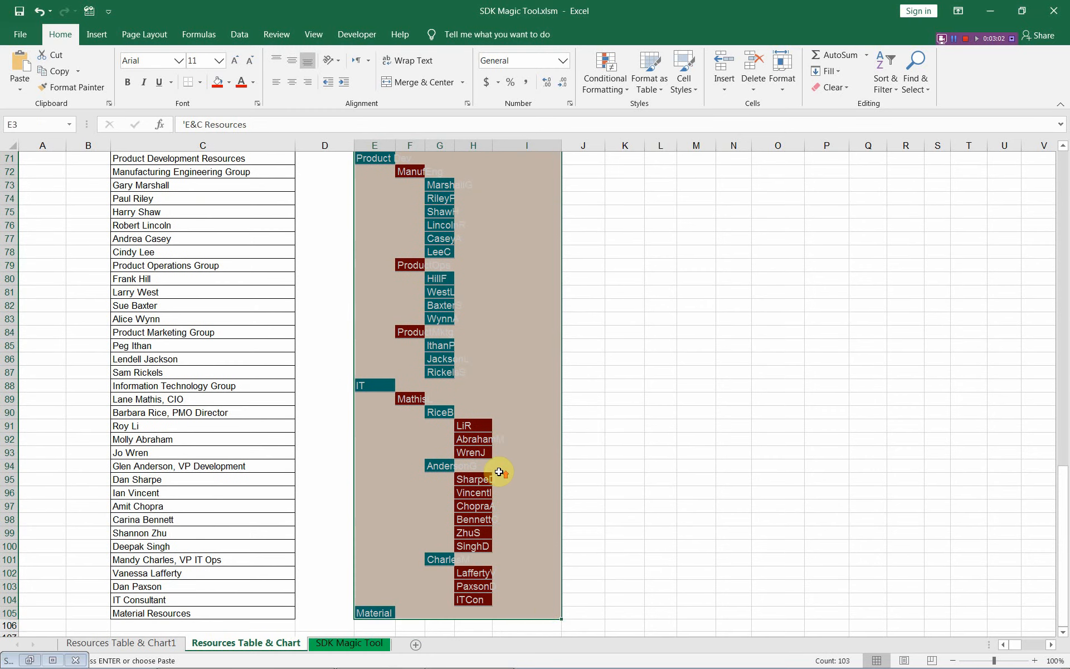
pyautogui.scroll(20, 498, 472)
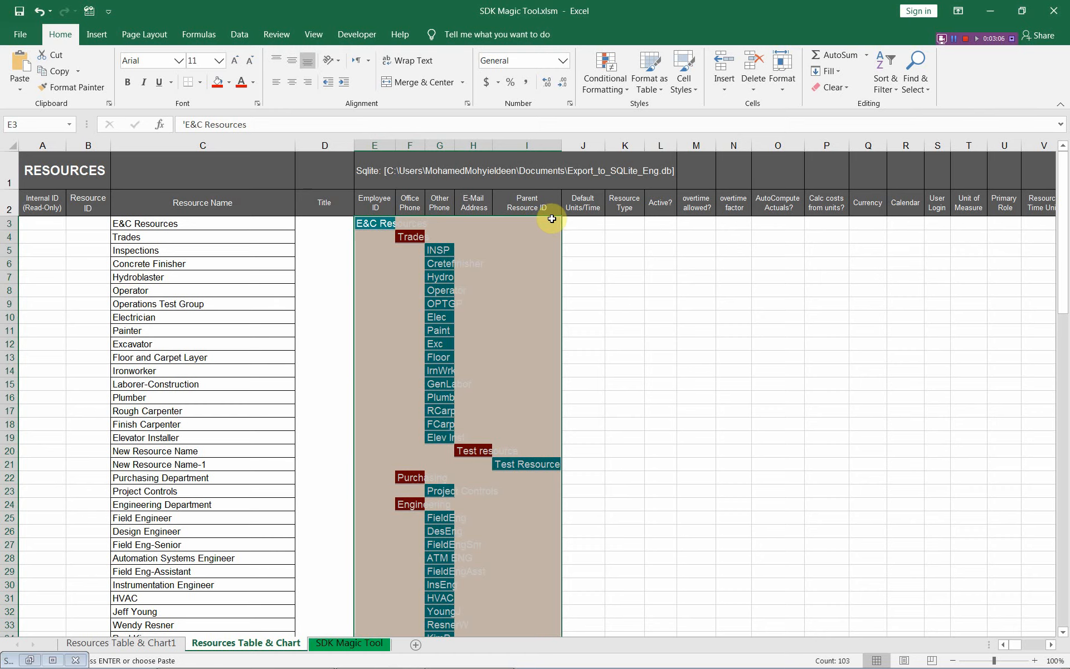
pyautogui.moveTo(552, 218); pyautogui.dragTo(506, 221)
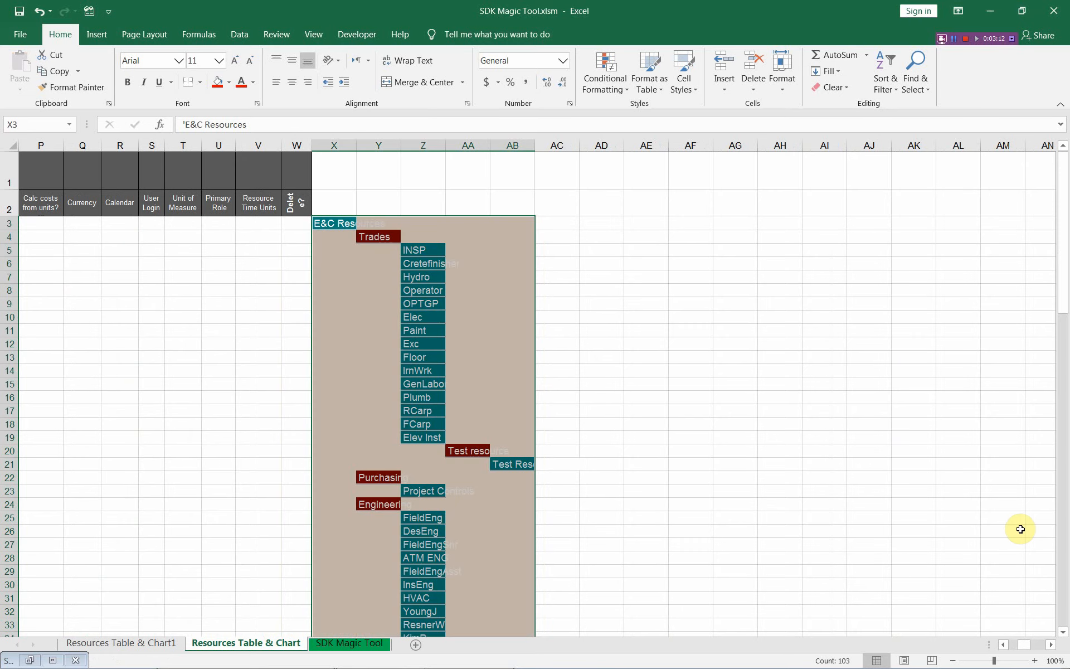
# Widen the Resource Type column, set K3 to RT_Labor, and fill that value down to K105.
pyautogui.moveTo(1028, 646); pyautogui.dragTo(1015, 644)
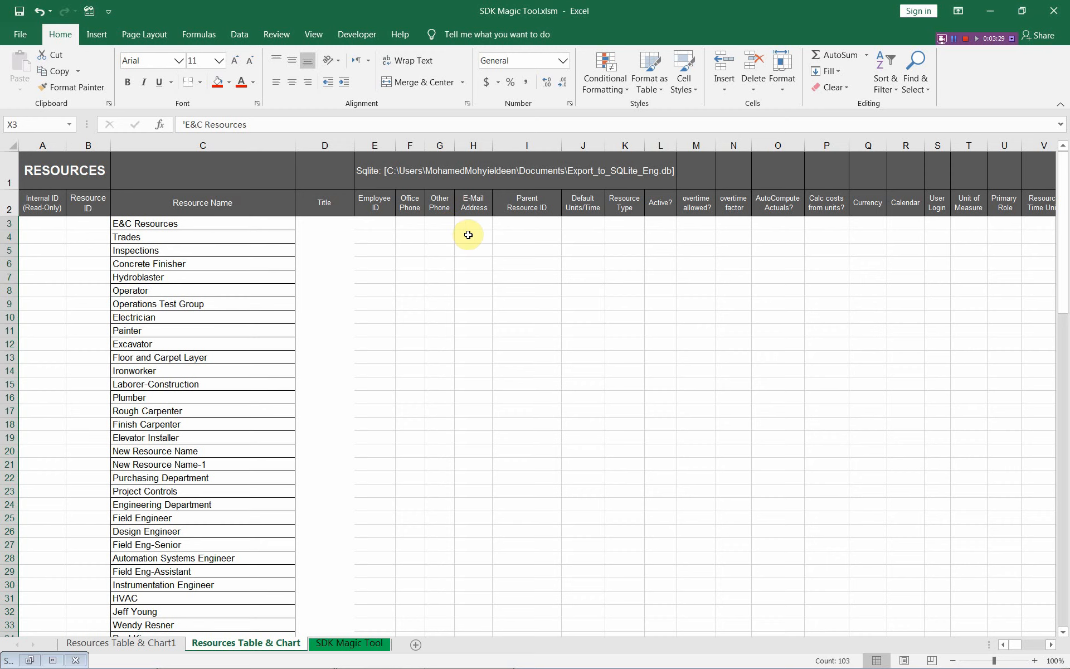
pyautogui.click(1051, 644)
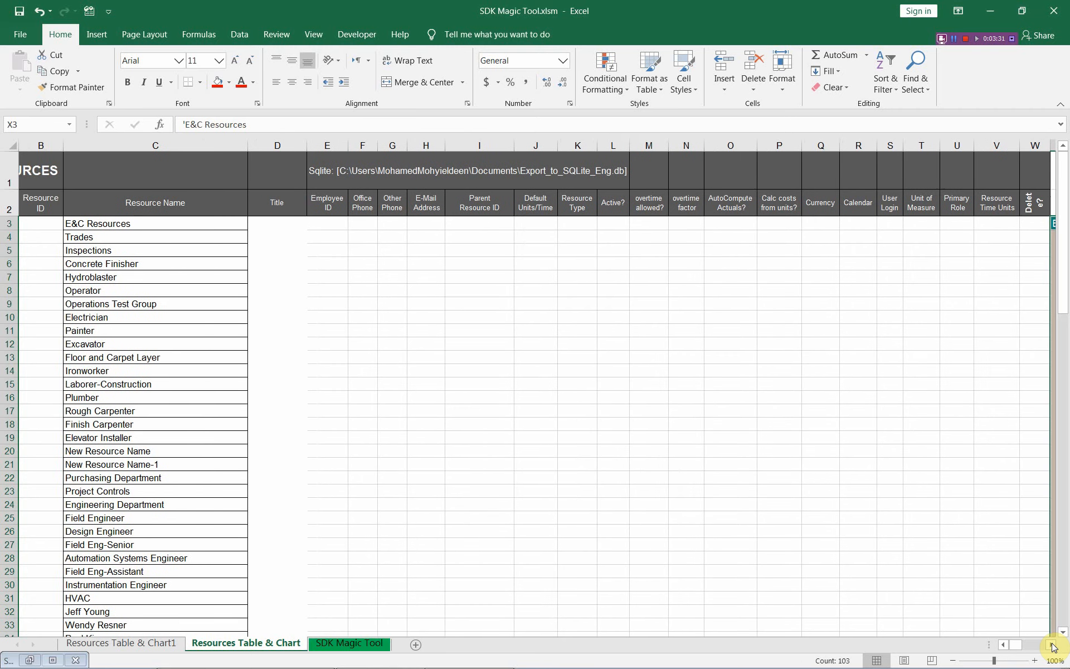
pyautogui.click(1052, 644)
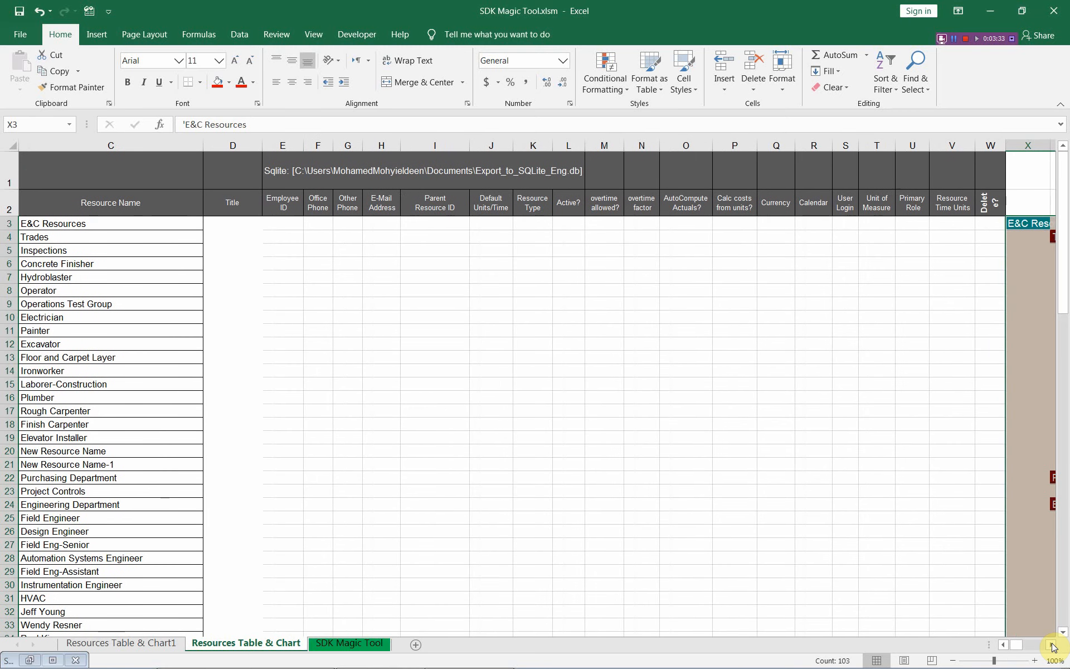
pyautogui.click(529, 222)
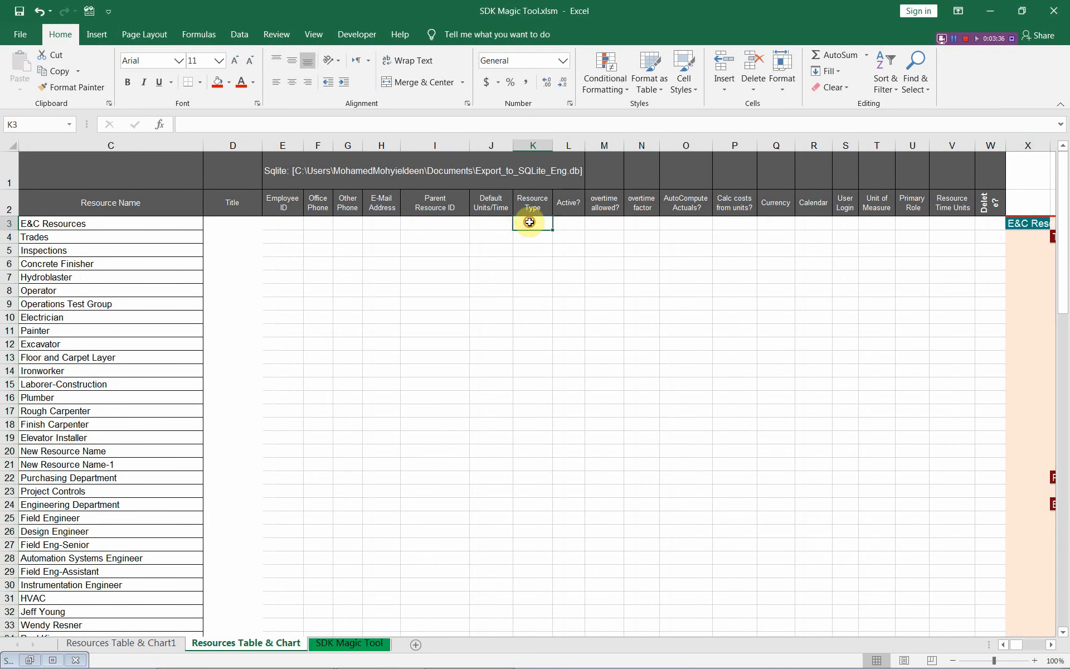
pyautogui.moveTo(553, 144); pyautogui.dragTo(570, 143)
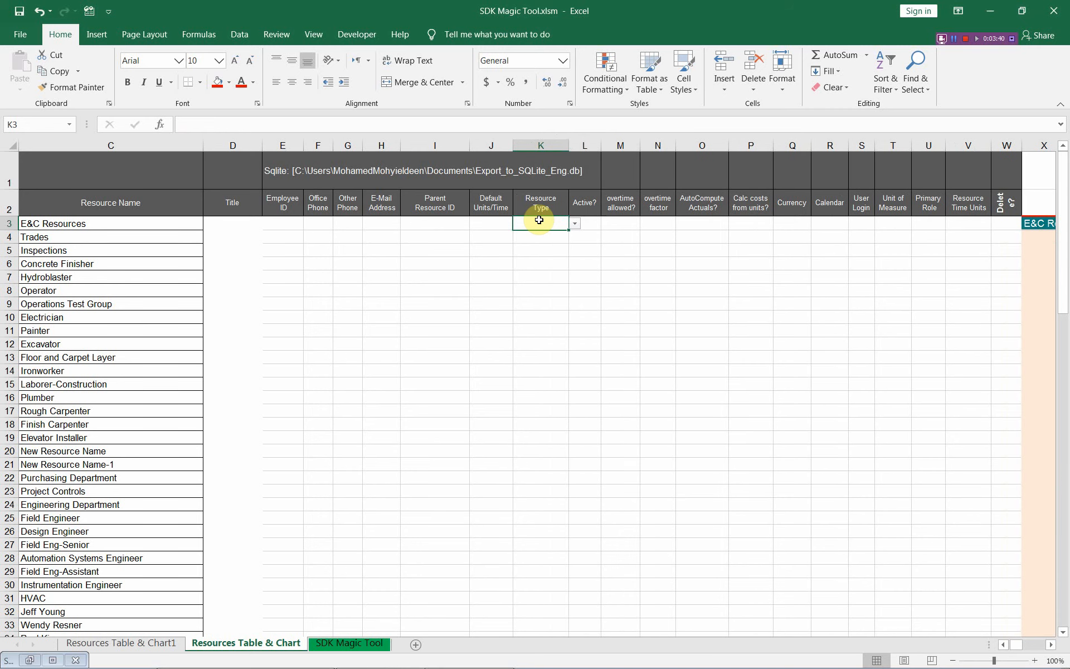
pyautogui.click(573, 225)
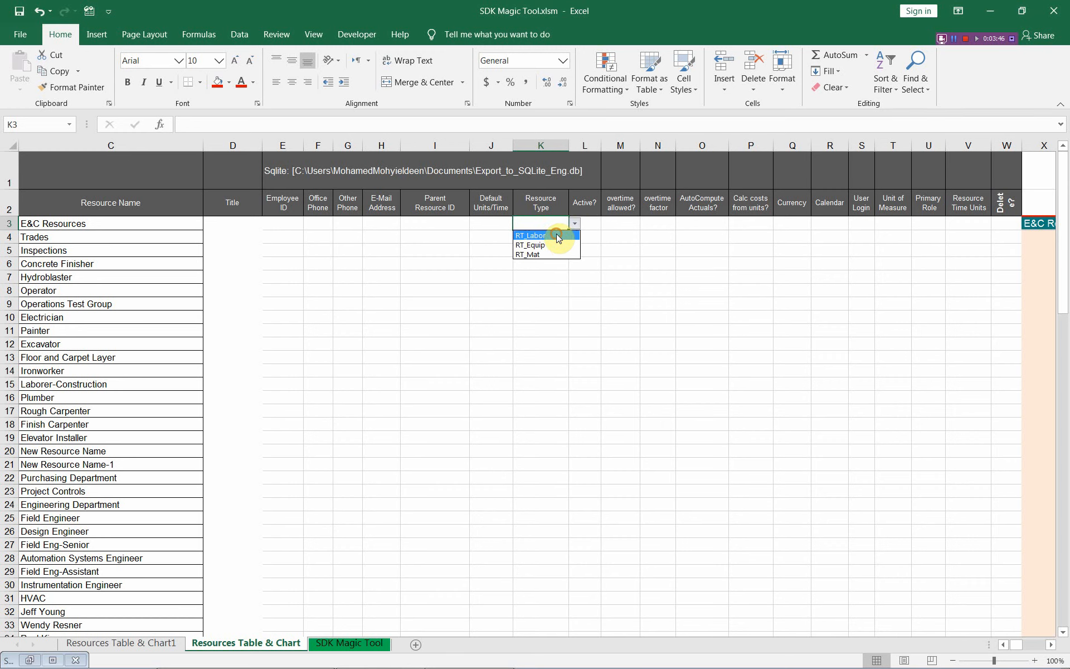
pyautogui.click(558, 237)
pyautogui.moveTo(569, 230); pyautogui.dragTo(546, 258)
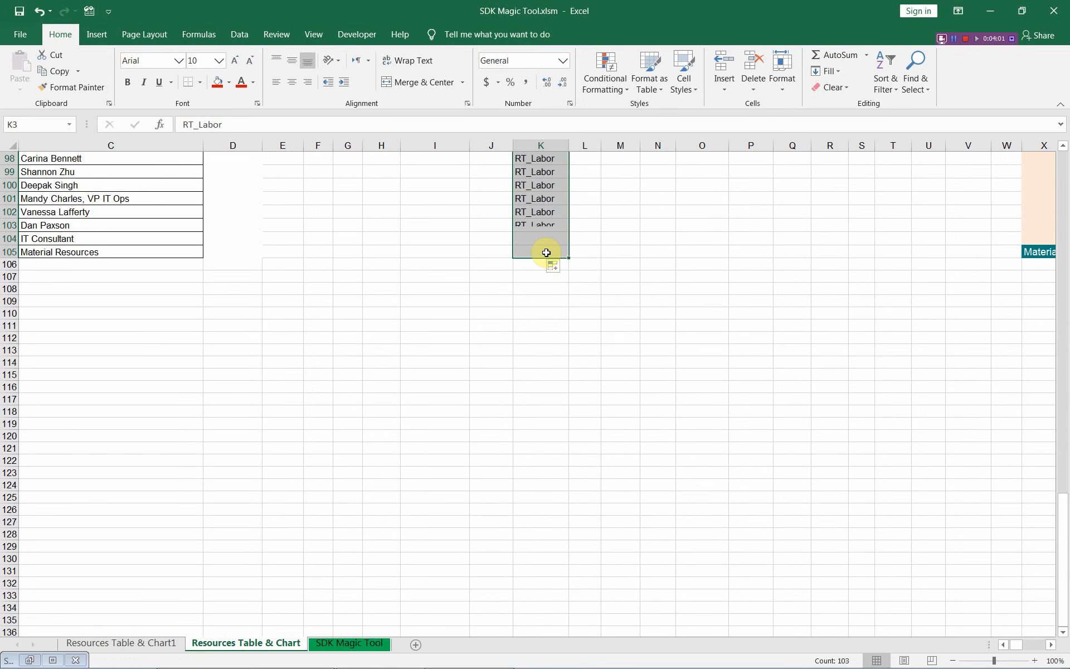
# Change the Resource Type of the Material Resources row, cell K105, to RT_Mat.
pyautogui.click(548, 252)
pyautogui.click(576, 257)
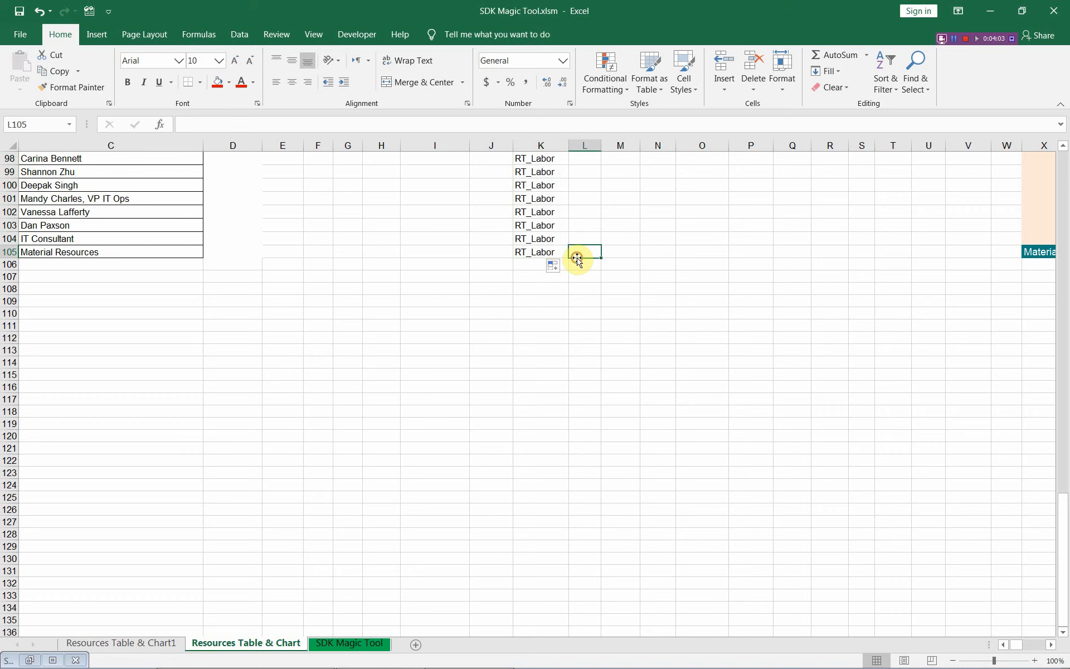
pyautogui.click(559, 256)
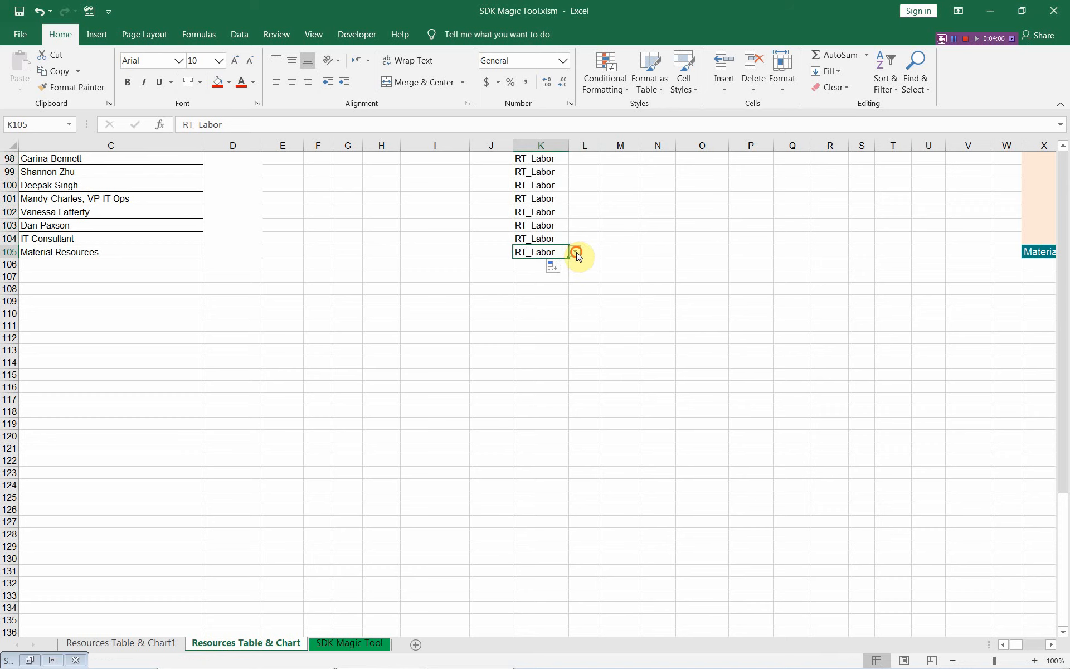
pyautogui.click(574, 251)
pyautogui.click(551, 282)
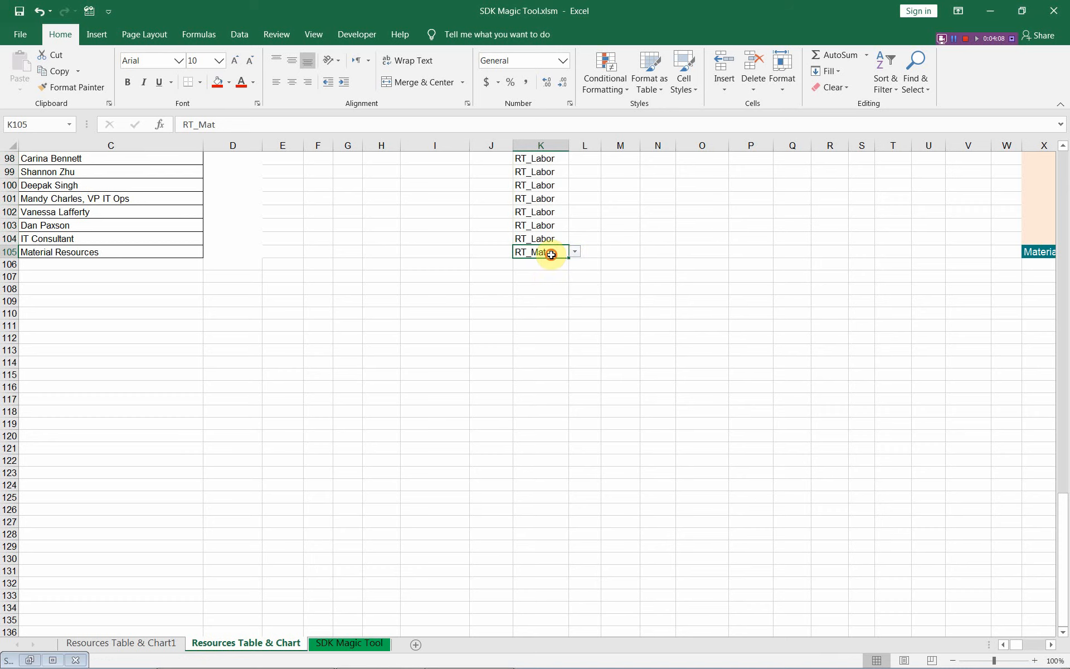
# Widen the Calendar column, set R3 to 7-Day Workweek - CA_Base, and fill that value down to R105.
pyautogui.moveTo(1064, 560); pyautogui.dragTo(1063, 215)
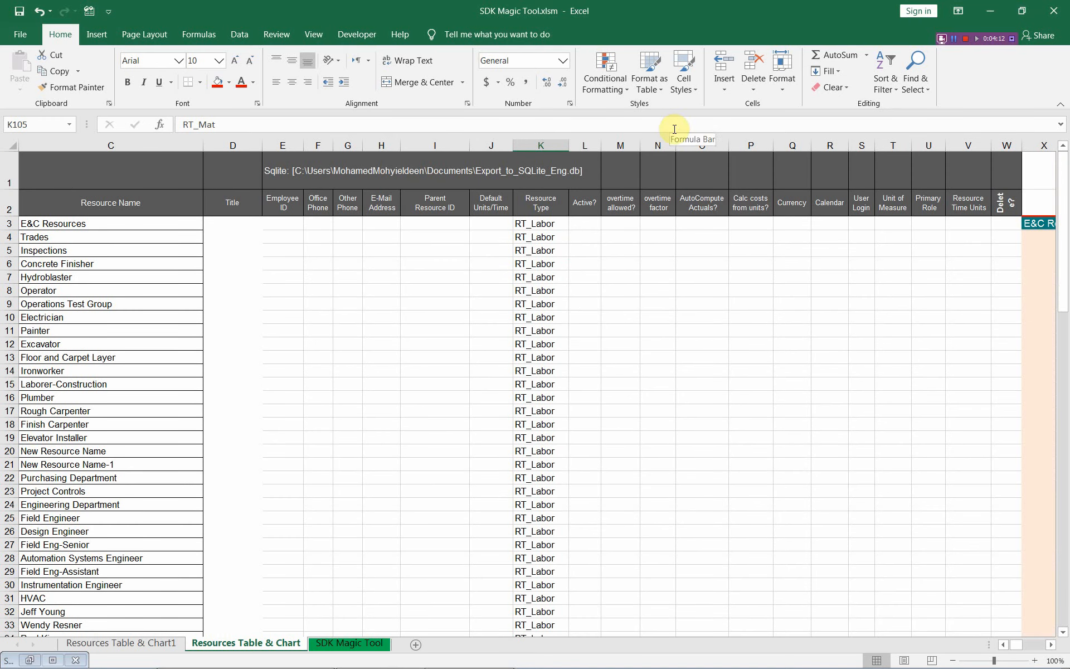
pyautogui.click(822, 222)
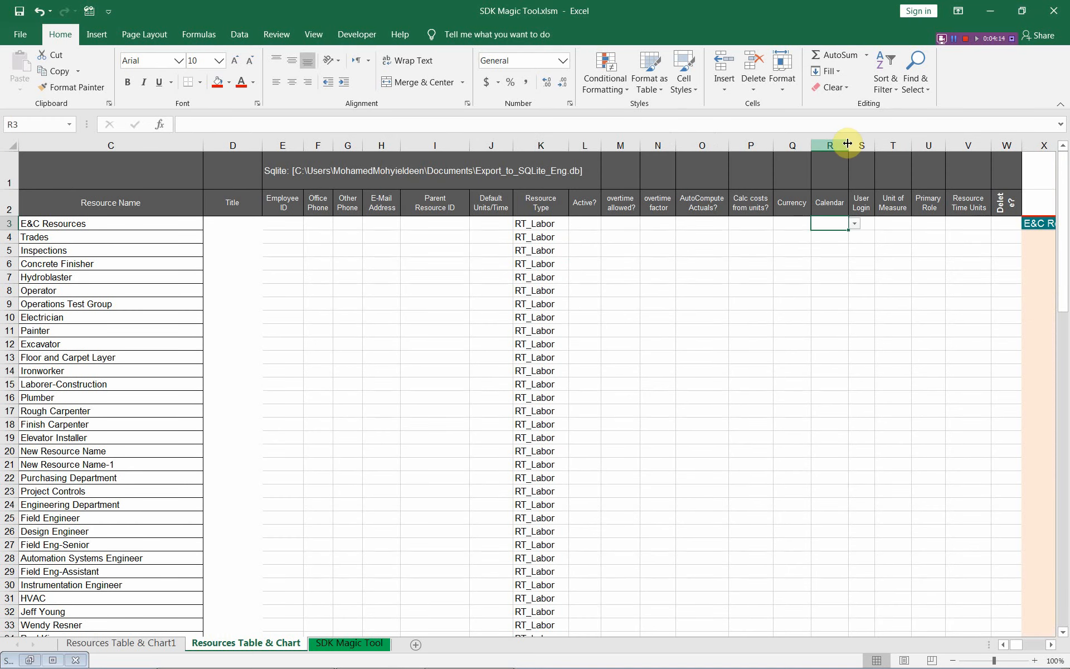
pyautogui.moveTo(847, 143); pyautogui.dragTo(883, 143)
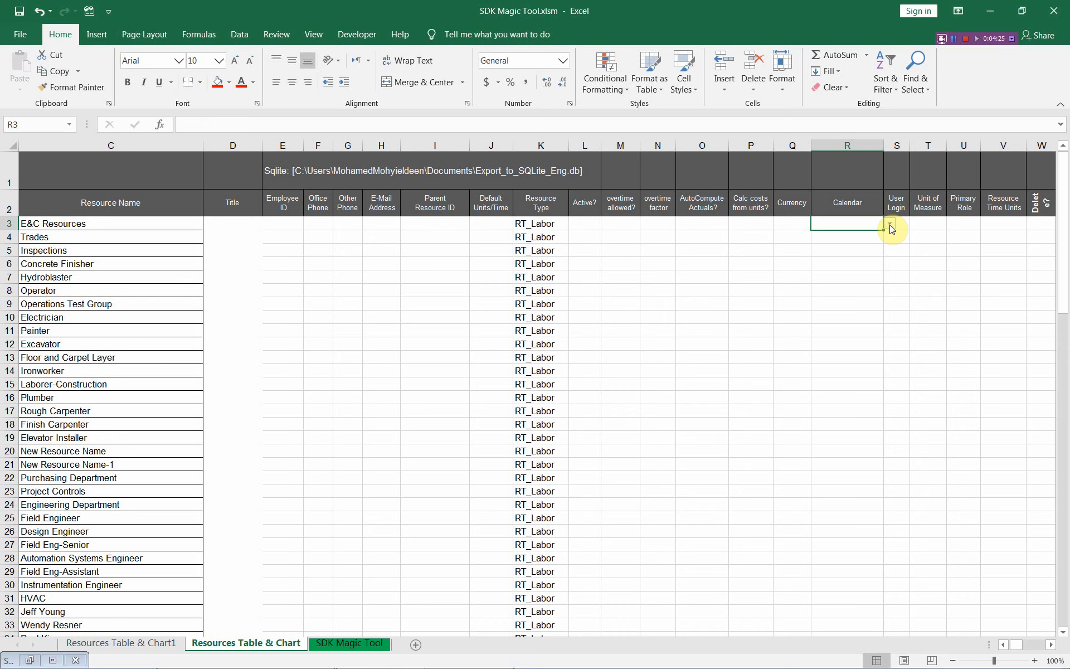
pyautogui.click(889, 225)
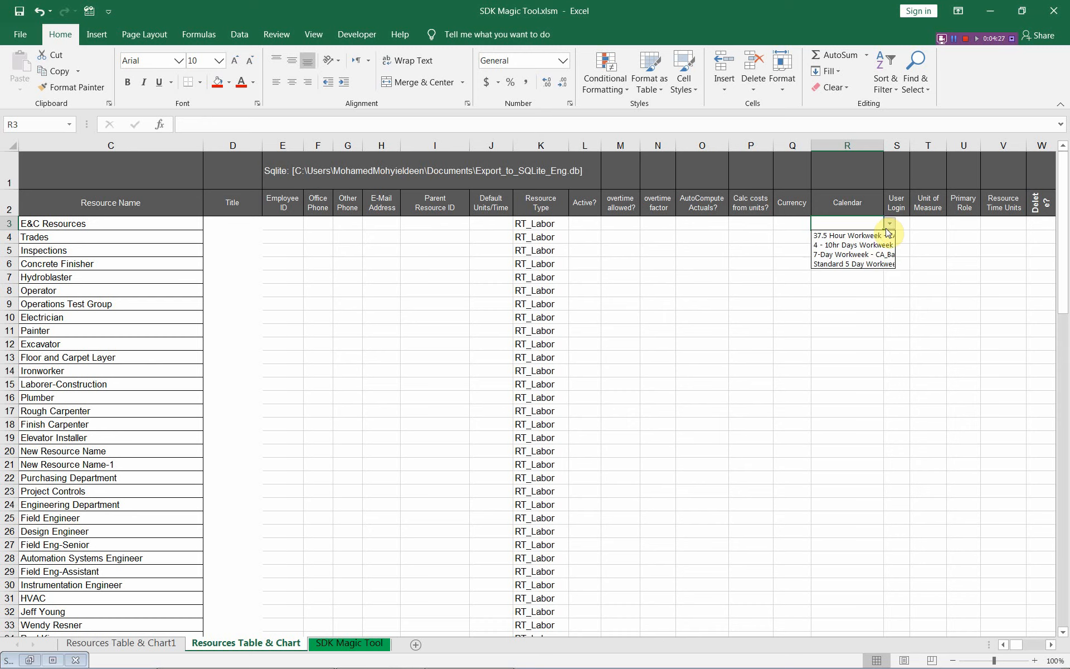
pyautogui.click(848, 256)
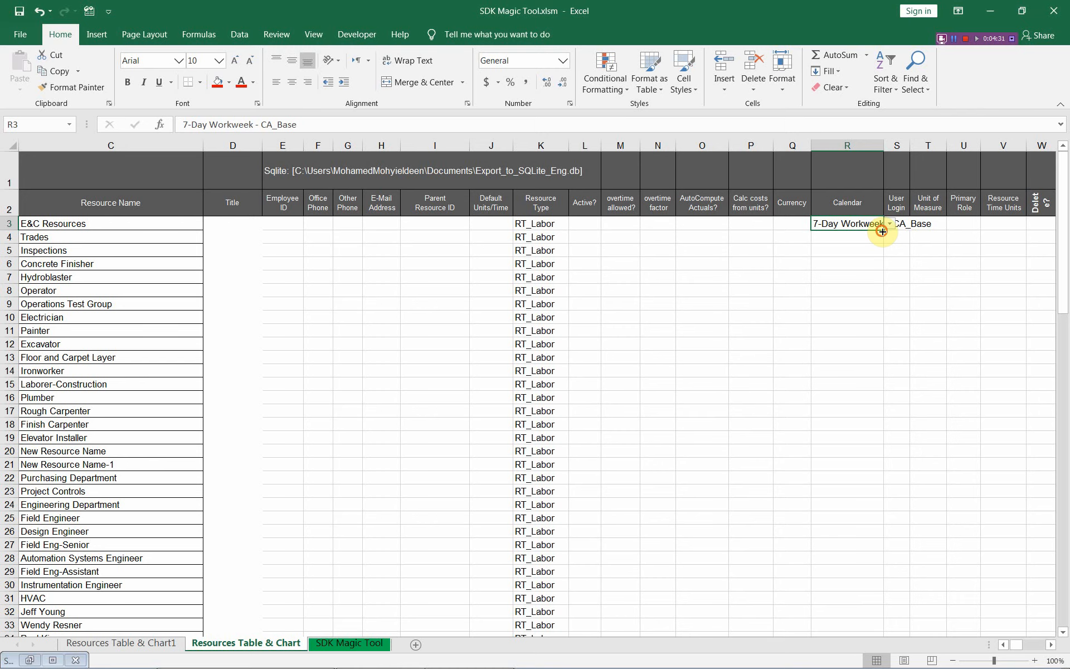
pyautogui.moveTo(882, 231); pyautogui.dragTo(879, 603)
pyautogui.click(748, 488)
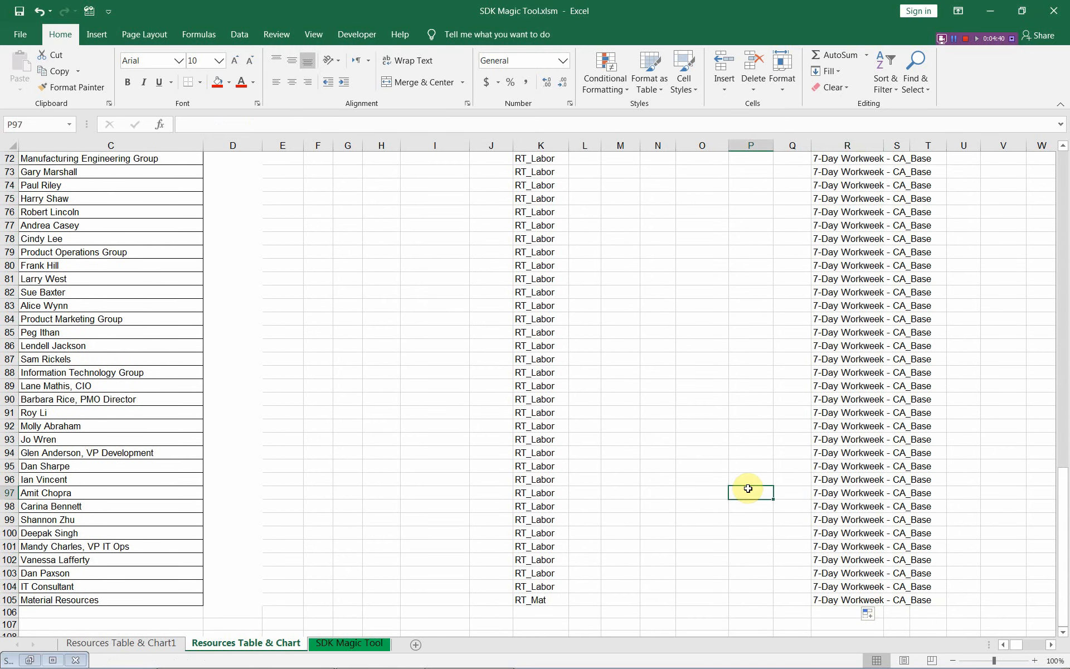
# Open SDK Magic Tool and export the table to the SQLite database with the Set Resources record type, then dismiss the notice.
pyautogui.rightClick(749, 403)
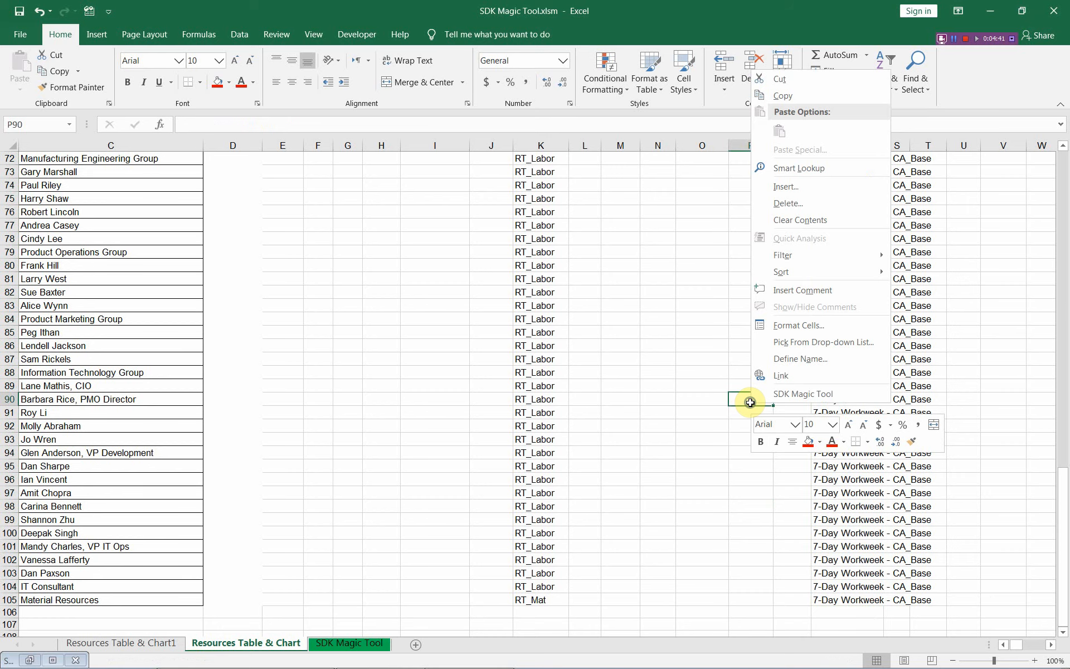
pyautogui.click(786, 394)
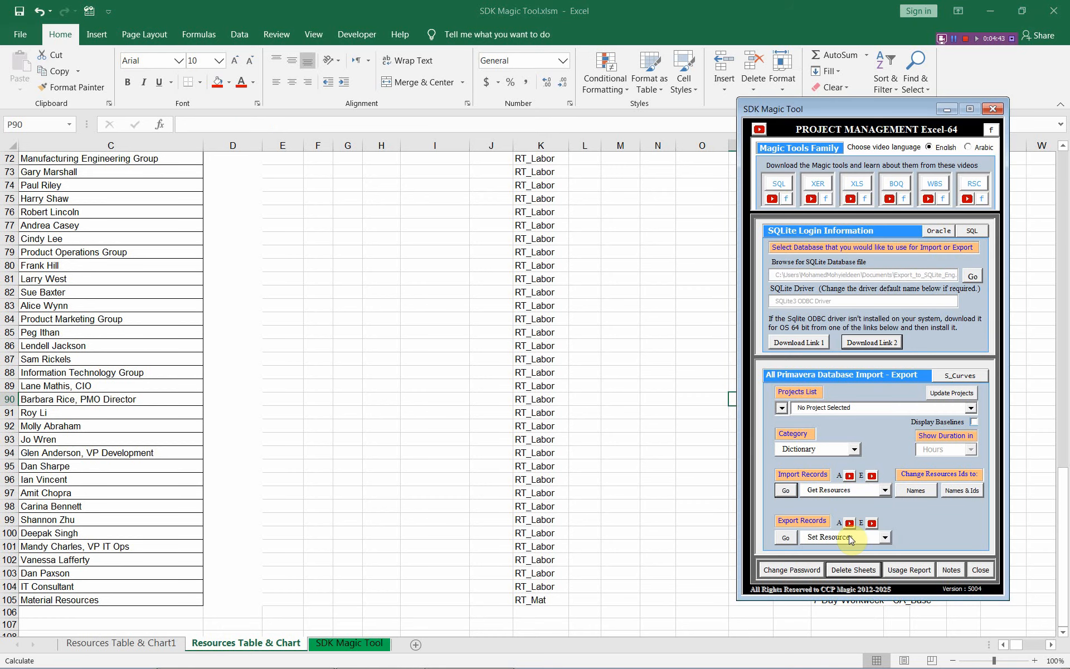
pyautogui.click(884, 537)
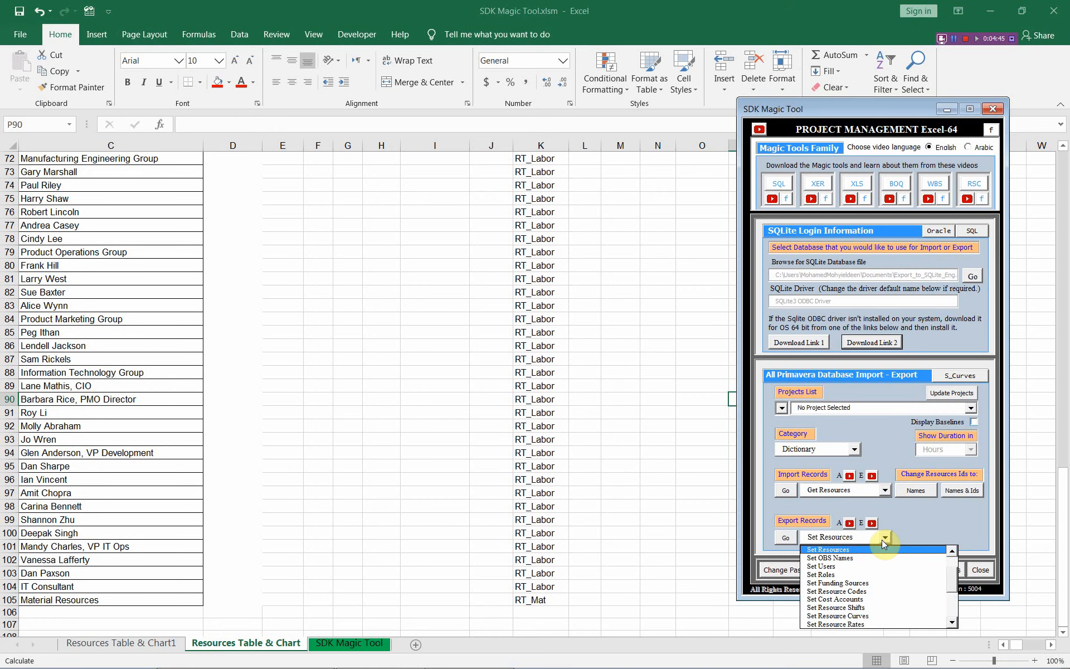
pyautogui.click(785, 537)
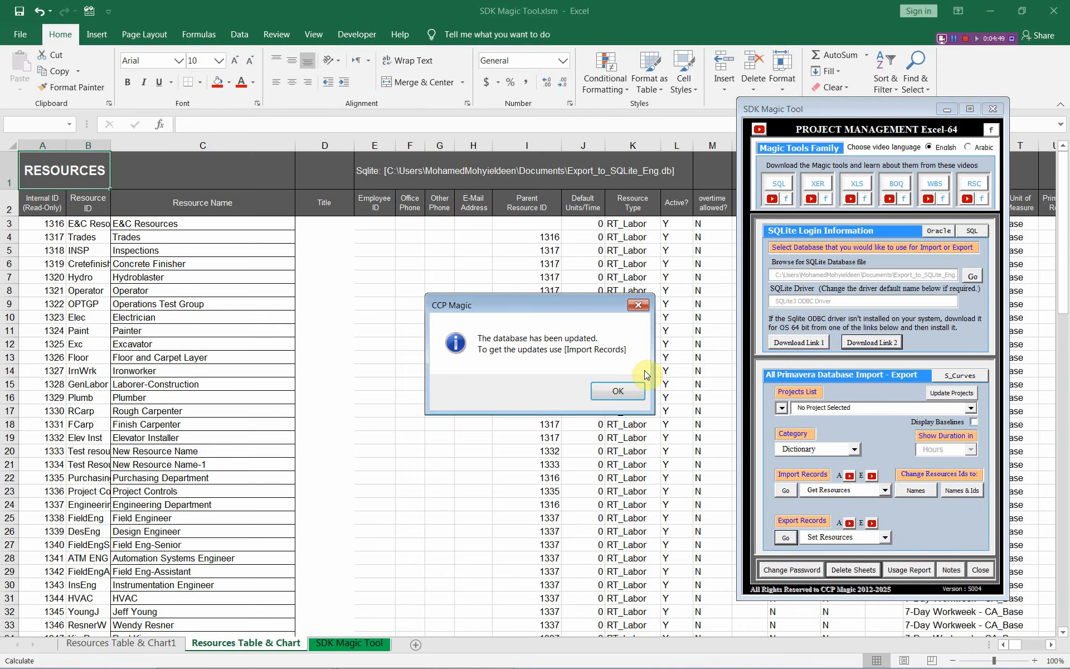
pyautogui.click(608, 390)
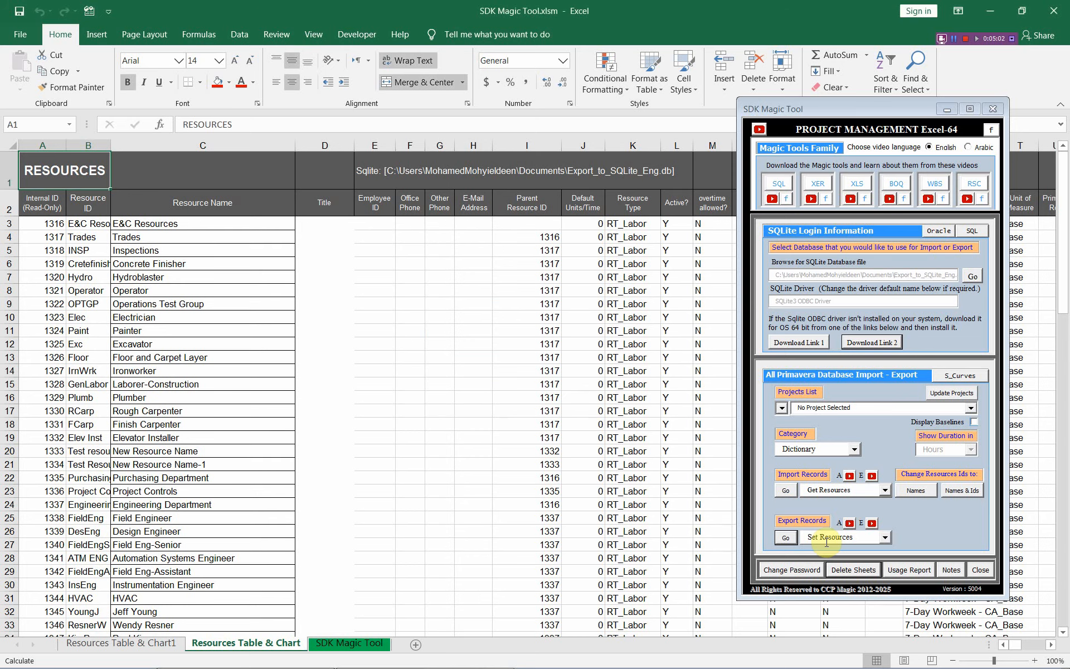
# Import the resource records back from the database with Get Resources and minimize the SDK Magic Tool window.
pyautogui.click(786, 492)
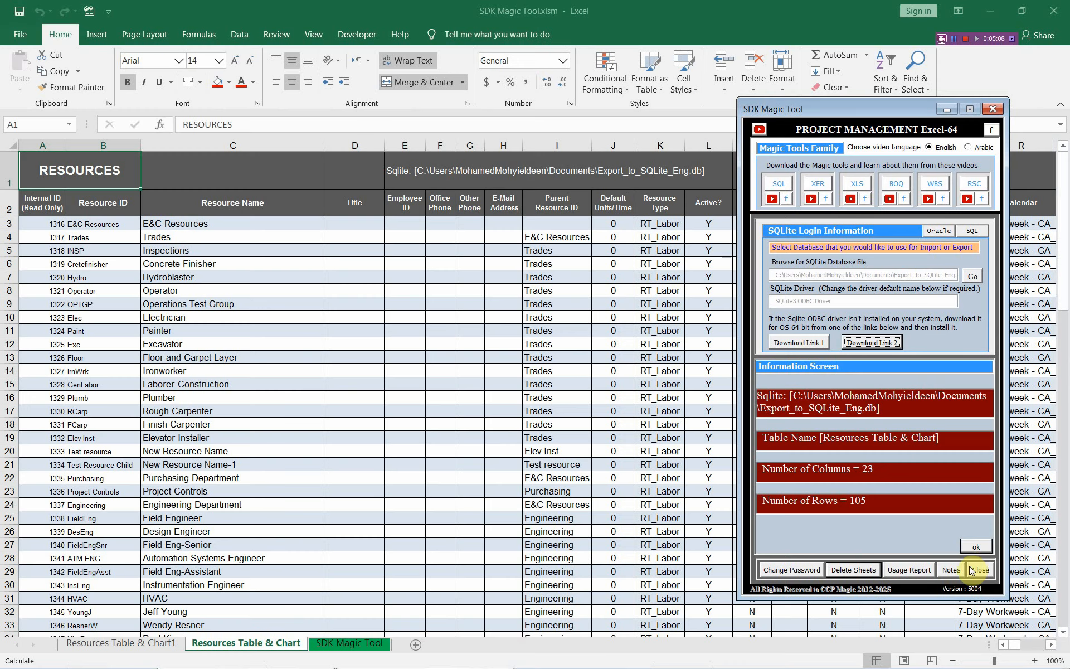
pyautogui.click(975, 546)
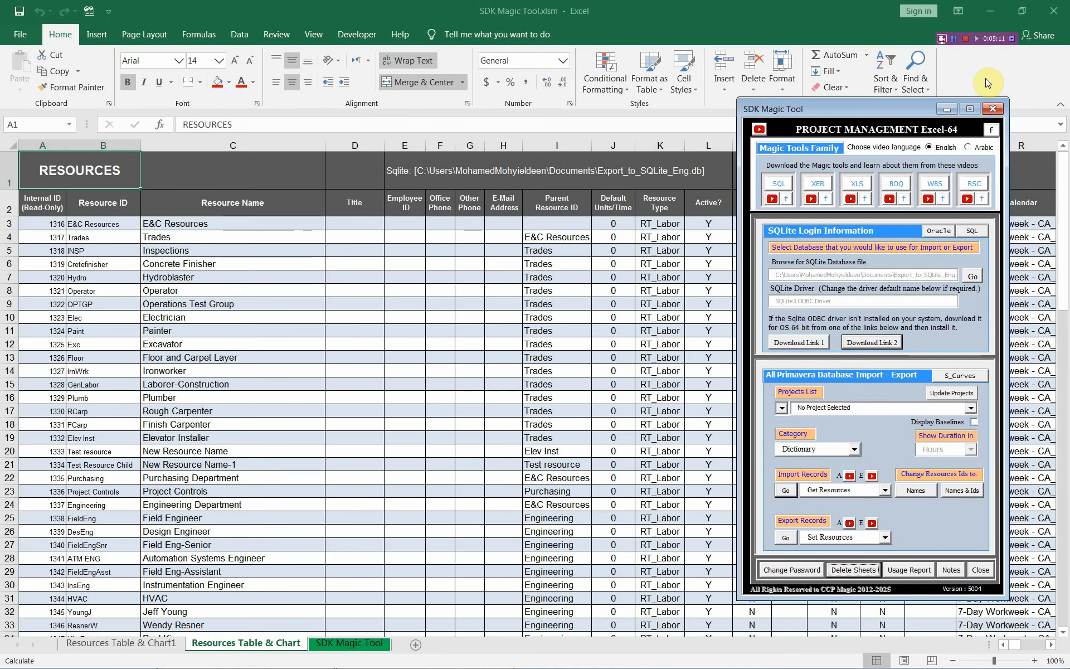
pyautogui.click(945, 107)
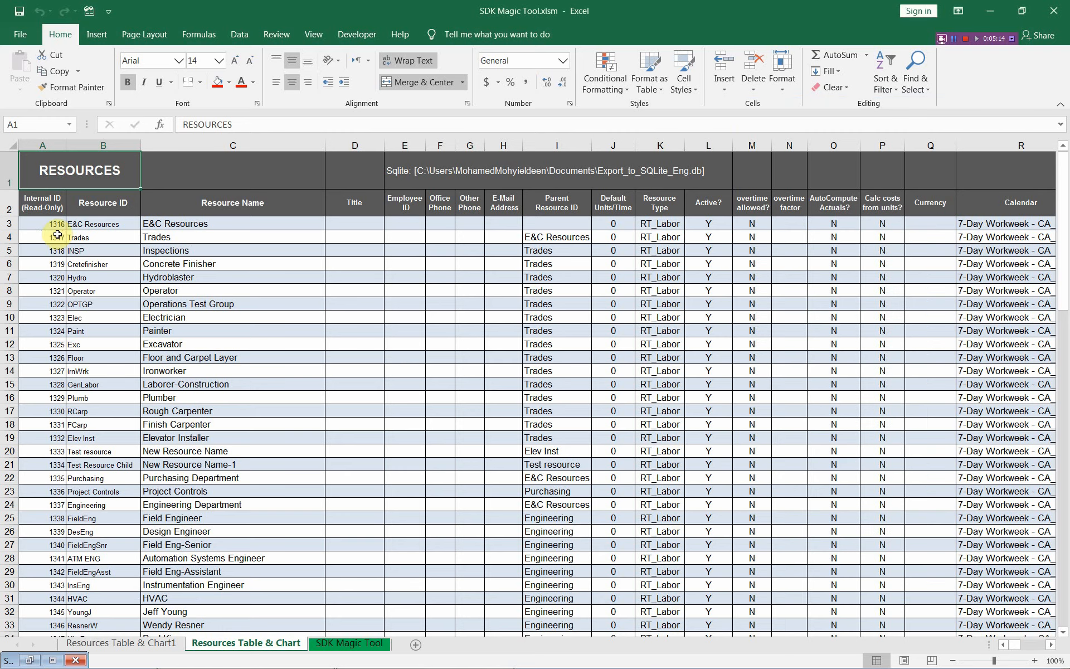
# Examine the re-imported resources table, from the internal IDs through the calendar values to the resource IDs diagram in columns X to AB.
pyautogui.moveTo(41, 222); pyautogui.dragTo(57, 612)
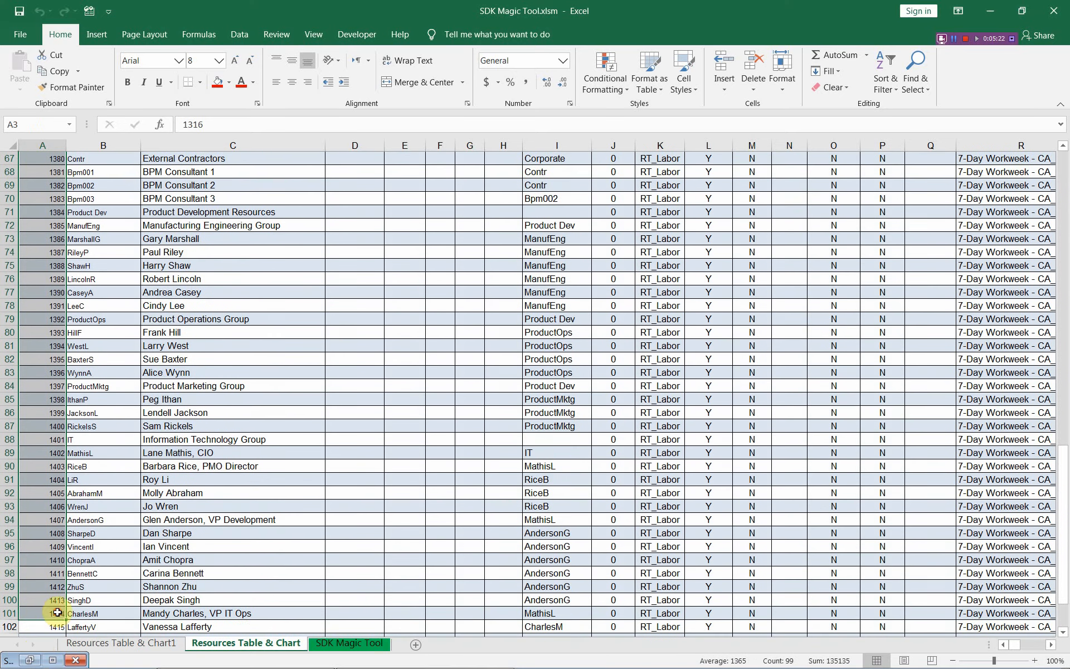
pyautogui.scroll(12, 259, 386)
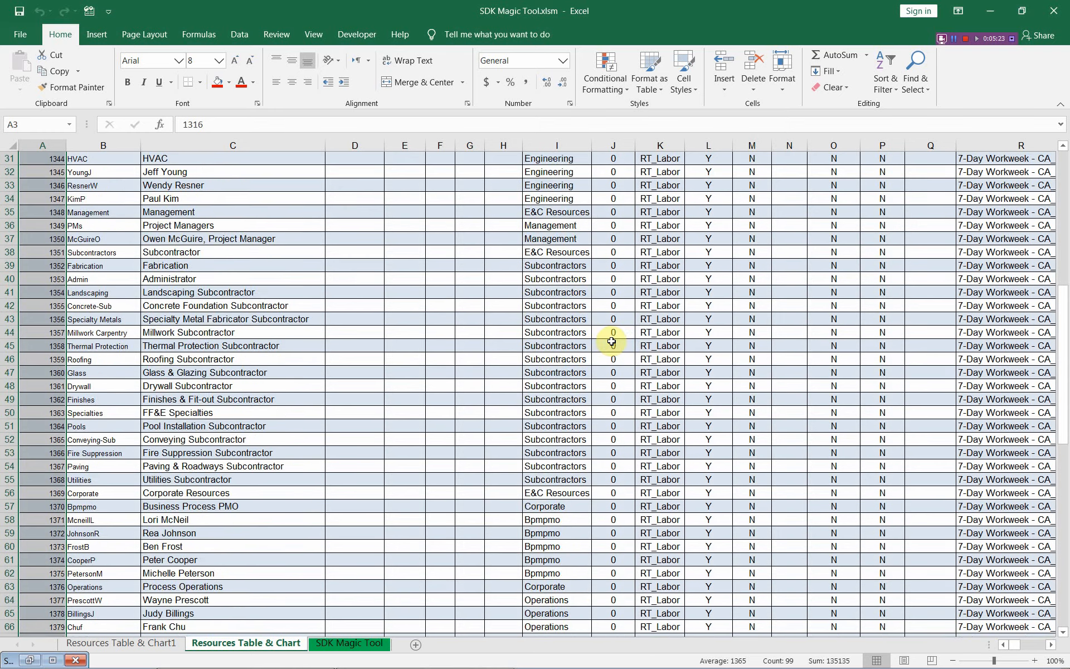
pyautogui.scroll(5, 612, 342)
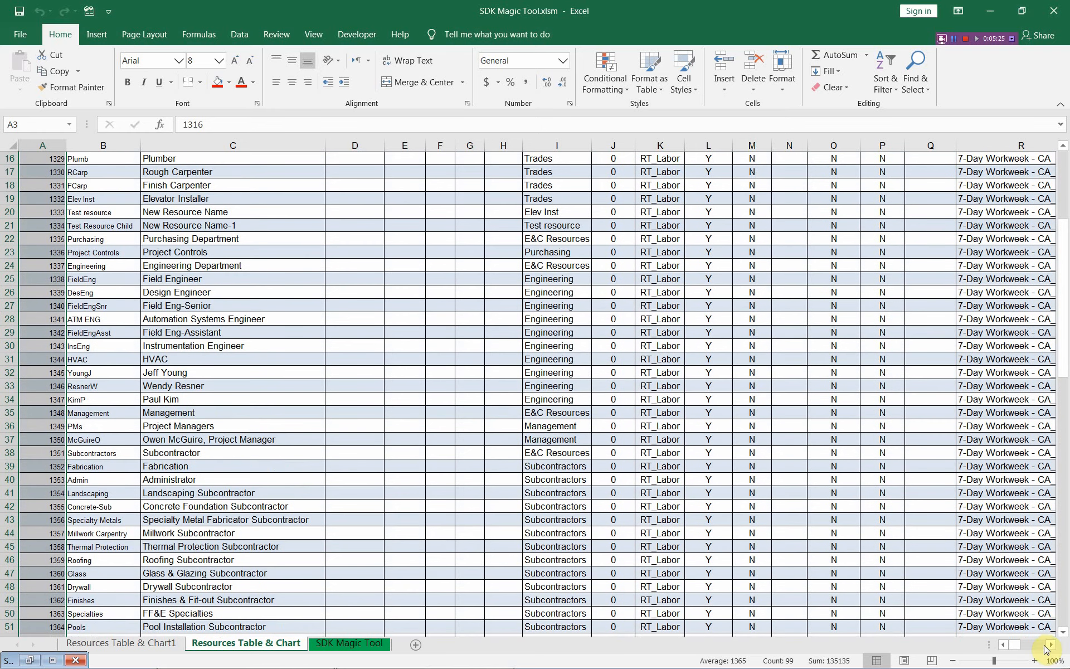
pyautogui.click(1051, 648)
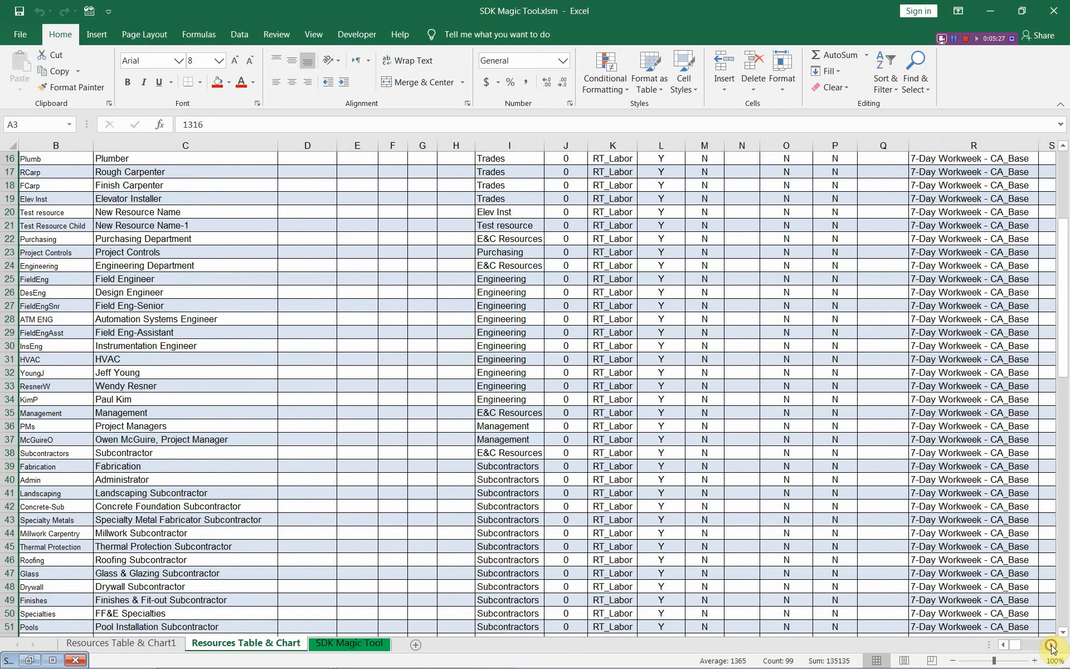
pyautogui.moveTo(1052, 648); pyautogui.dragTo(1051, 648)
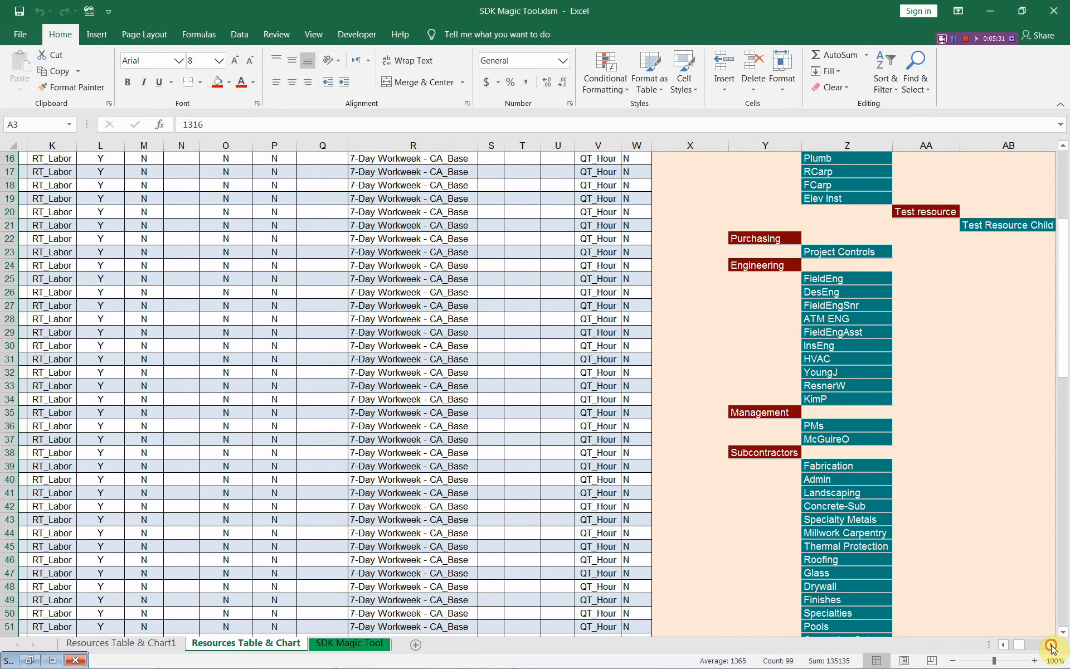
pyautogui.click(1051, 648)
pyautogui.scroll(4, 886, 426)
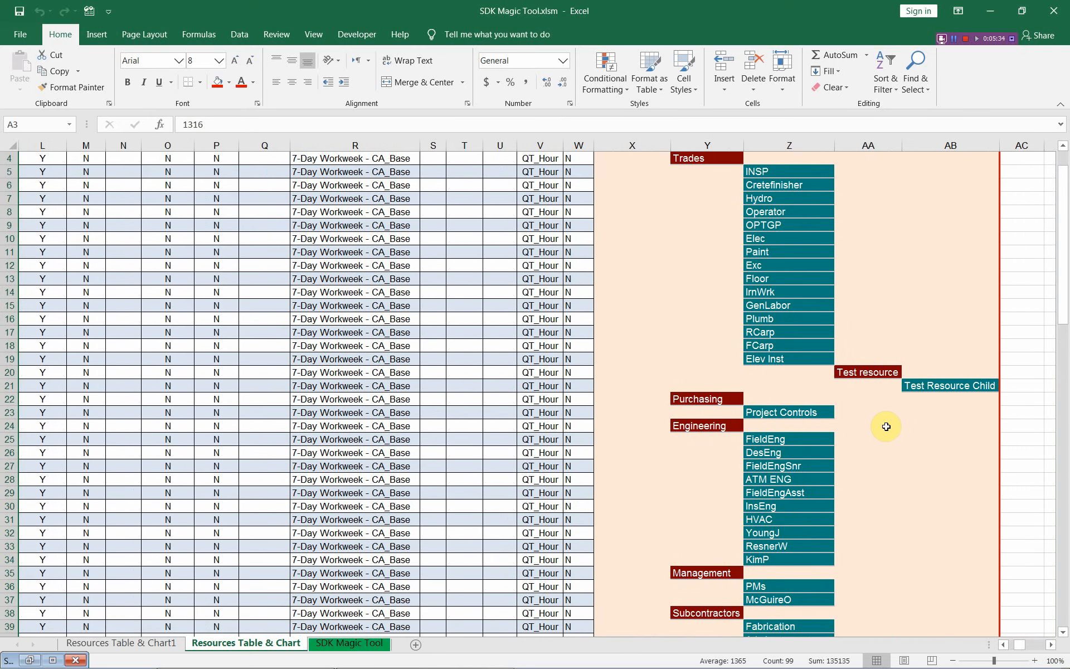
pyautogui.scroll(1, 886, 426)
pyautogui.scroll(-4, 697, 263)
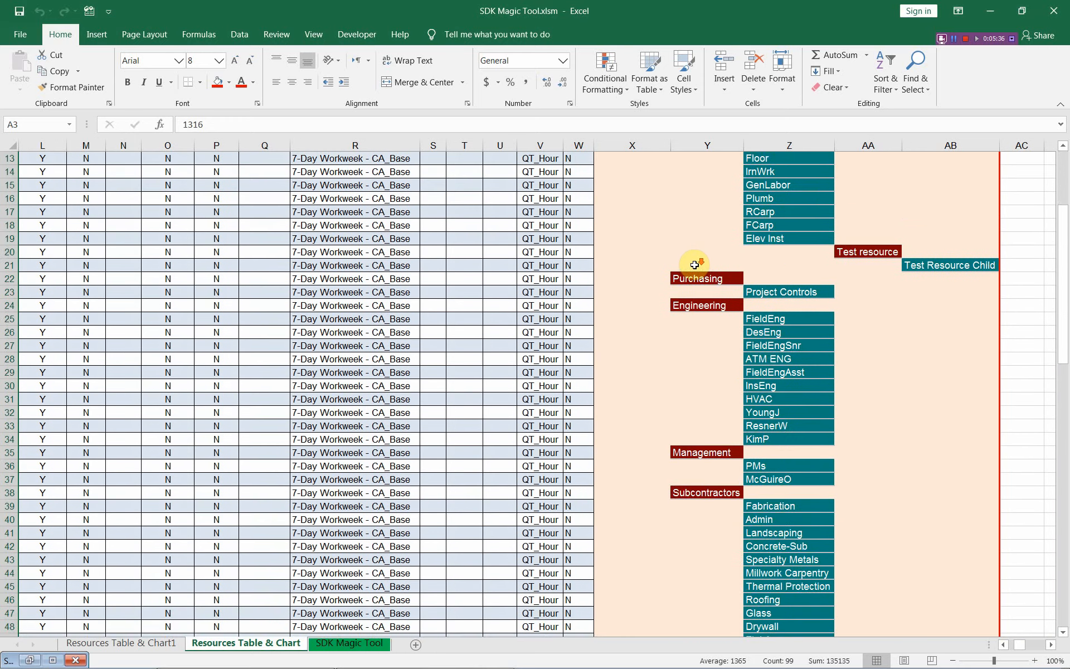
pyautogui.scroll(-15, 694, 265)
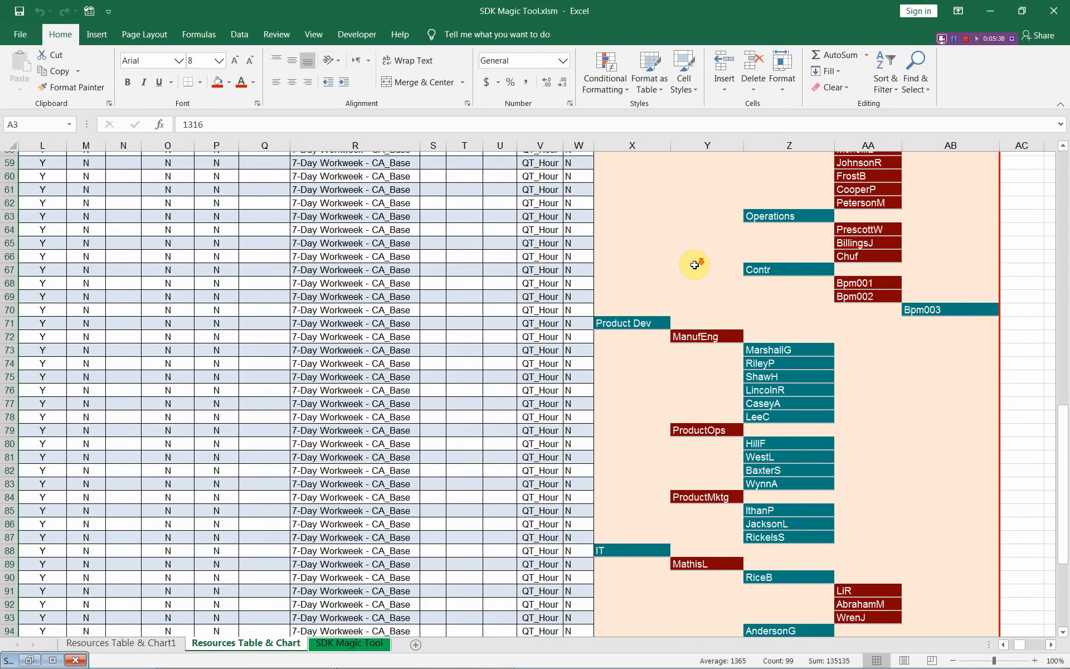
pyautogui.scroll(-6, 695, 264)
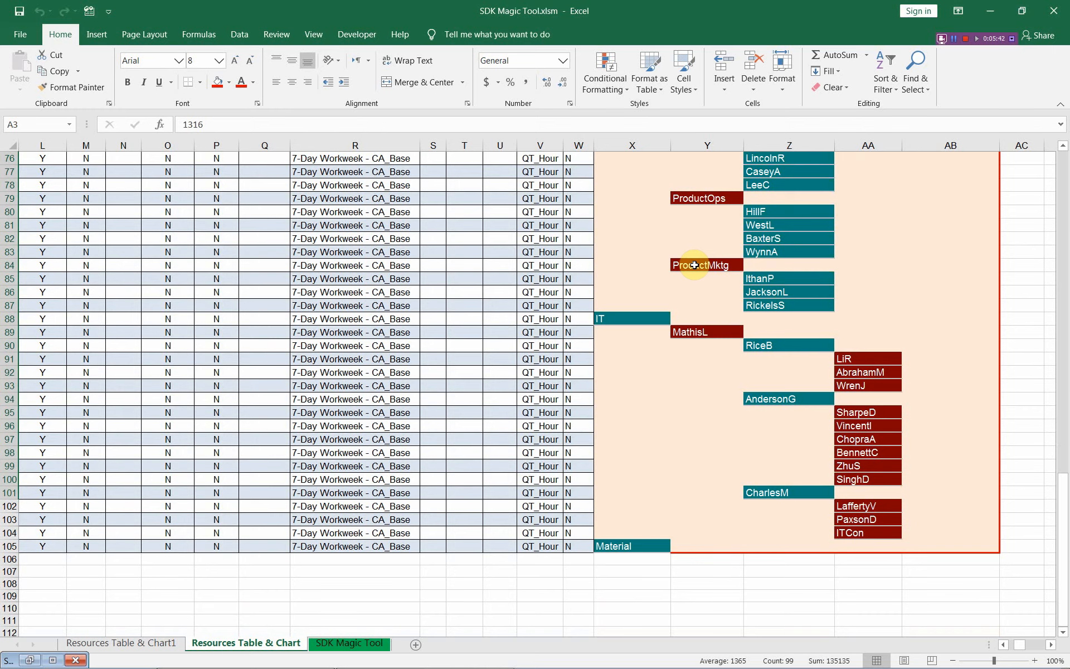
# Switch to Primavera P6, refresh the Resources data, and widen the Resource ID column to fit the full IDs.
pyautogui.hotkey('alt', 'Tab')
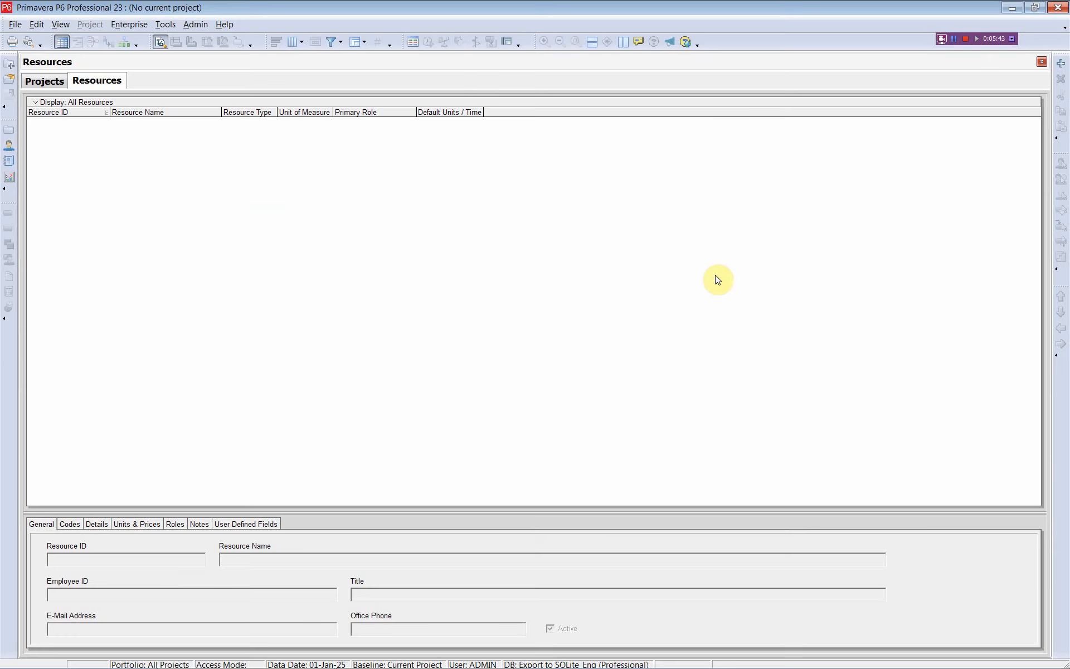
pyautogui.click(16, 24)
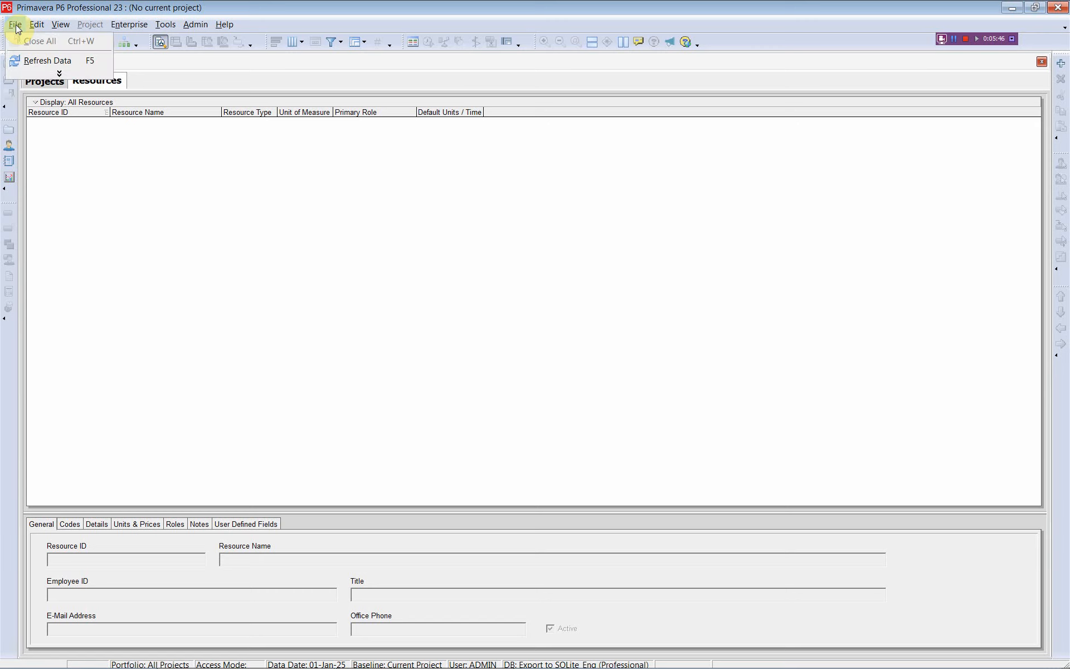
pyautogui.click(39, 66)
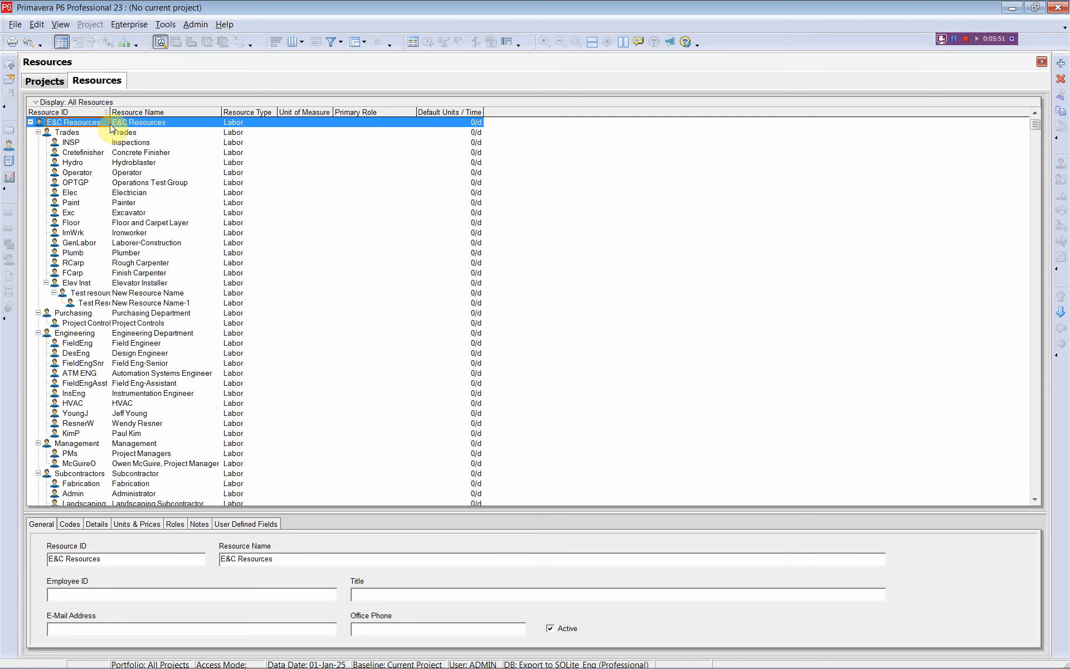
pyautogui.moveTo(111, 113); pyautogui.dragTo(239, 114)
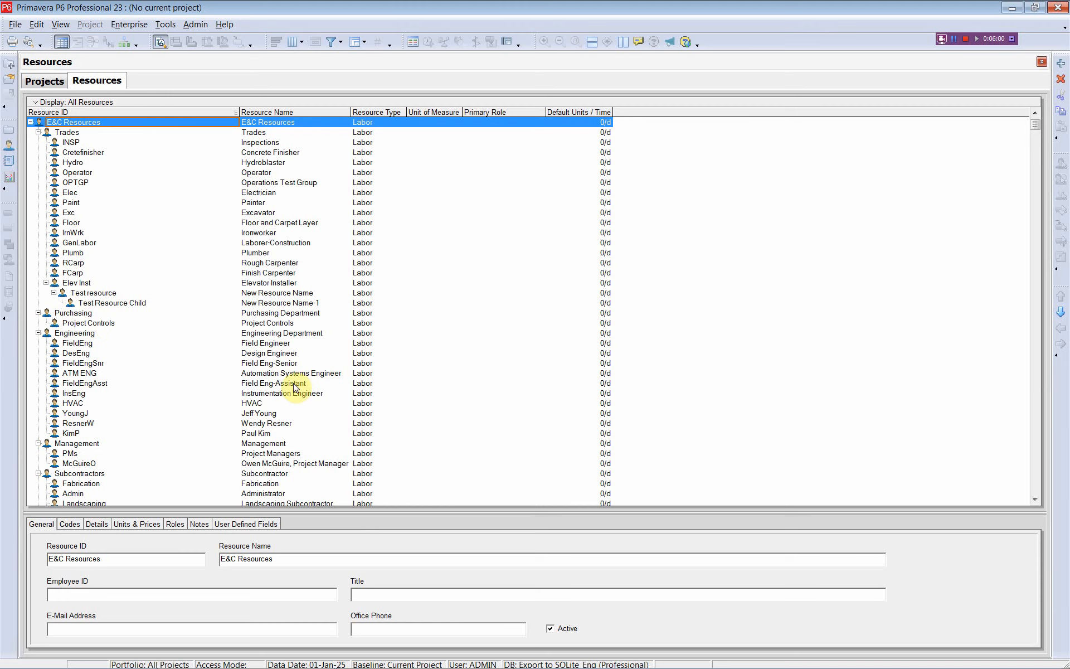
# Review the resource hierarchy and the Resource Type values down to the Material resource in the Primavera P6 Resources list.
pyautogui.click(377, 124)
pyautogui.scroll(-9, 377, 201)
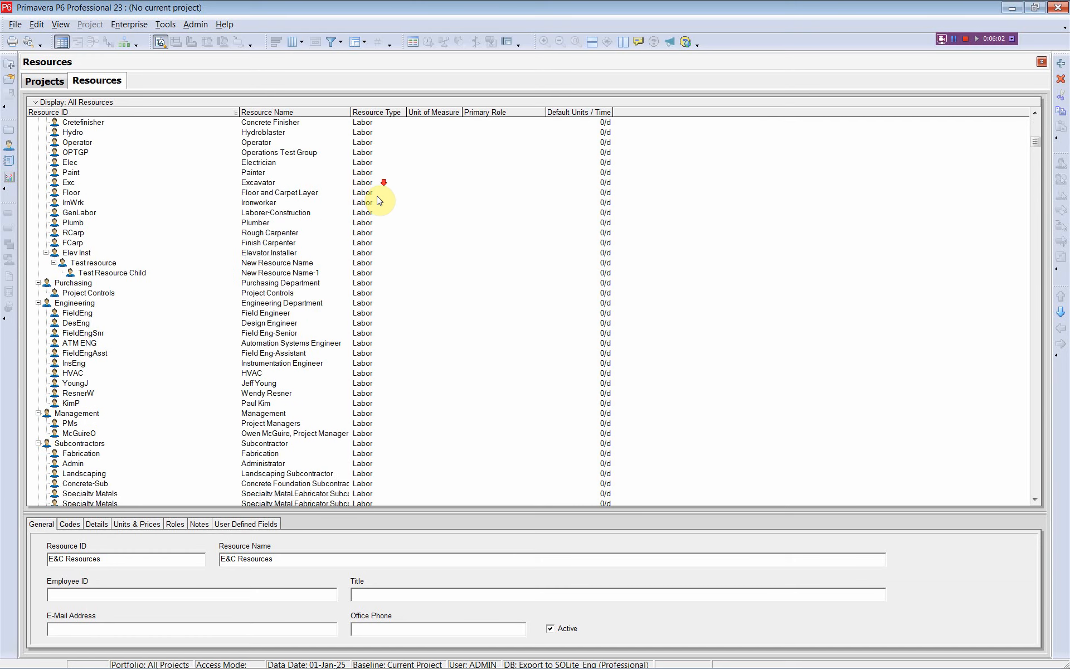
pyautogui.scroll(-12, 378, 200)
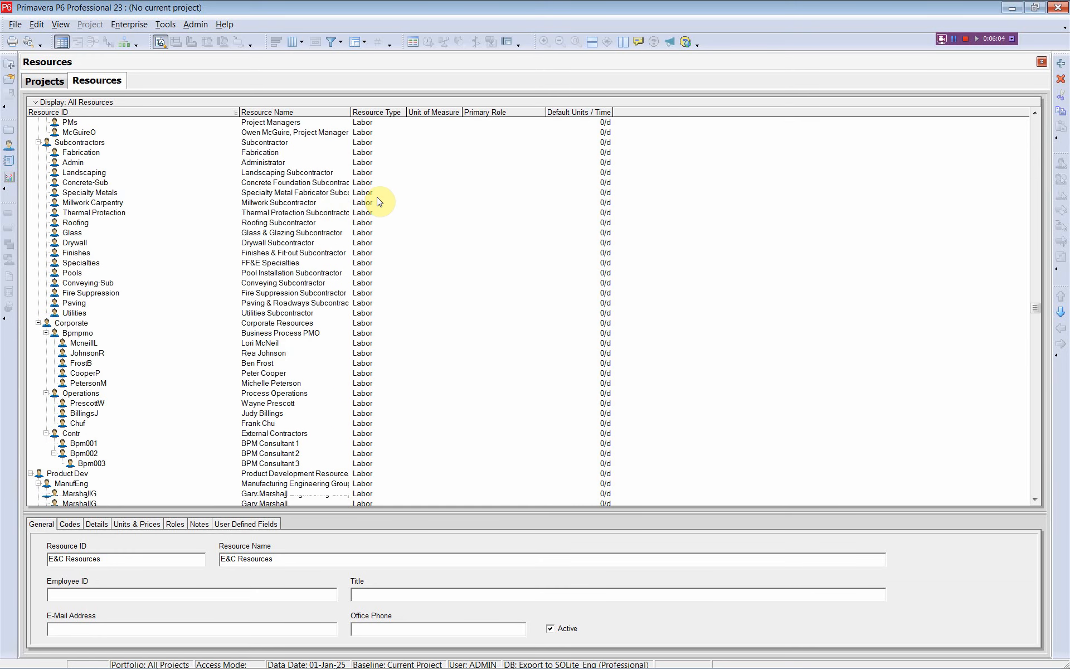
pyautogui.scroll(-1, 379, 207)
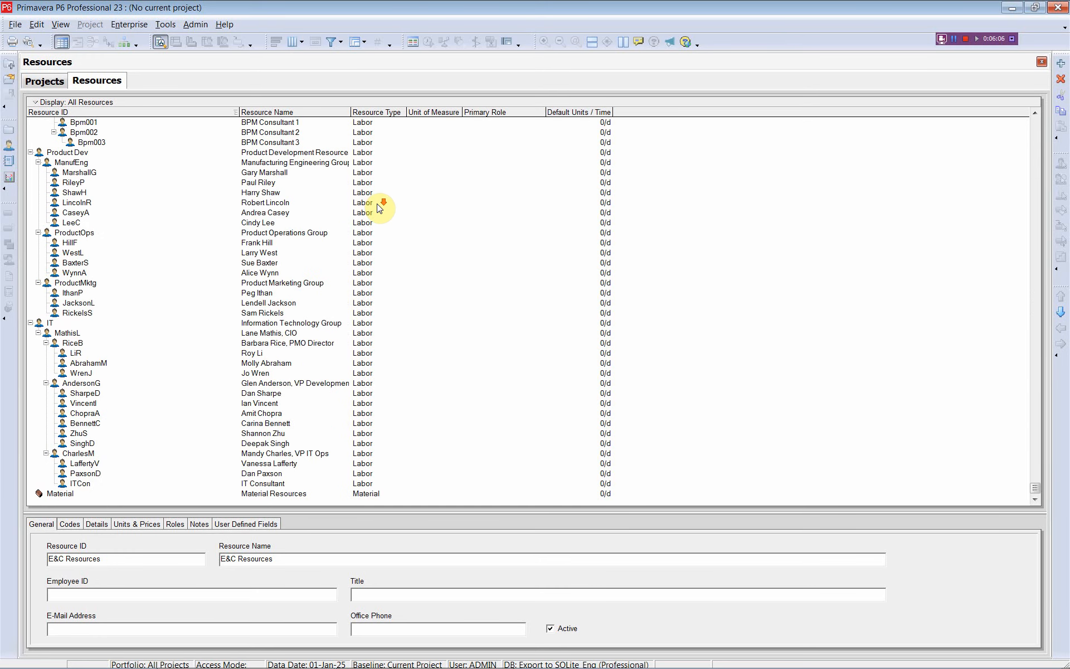
pyautogui.click(369, 493)
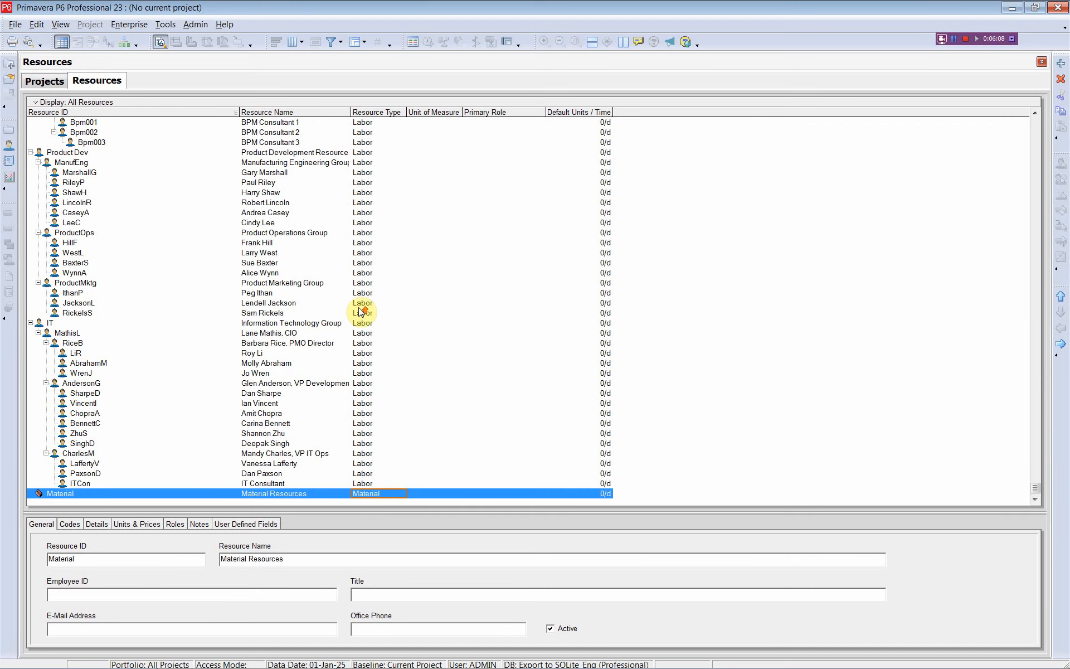
pyautogui.scroll(9, 359, 309)
pyautogui.scroll(4, 359, 310)
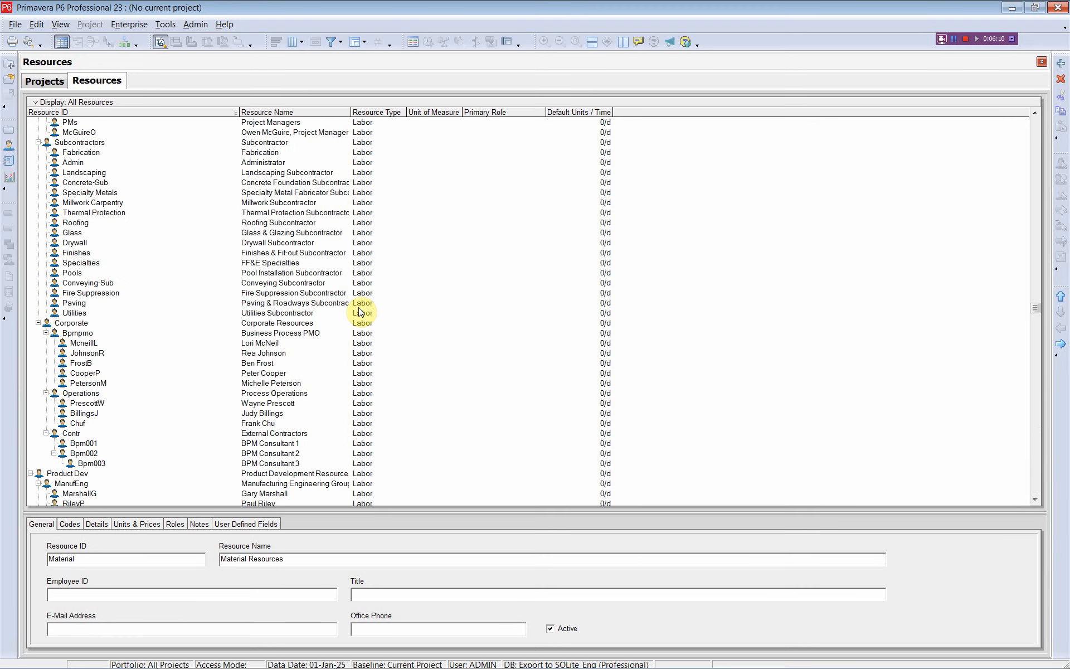
# Switch to Excel and enter Type_1 in cell Y106, one level below the Material entry of the resource IDs diagram.
pyautogui.scroll(6, 360, 311)
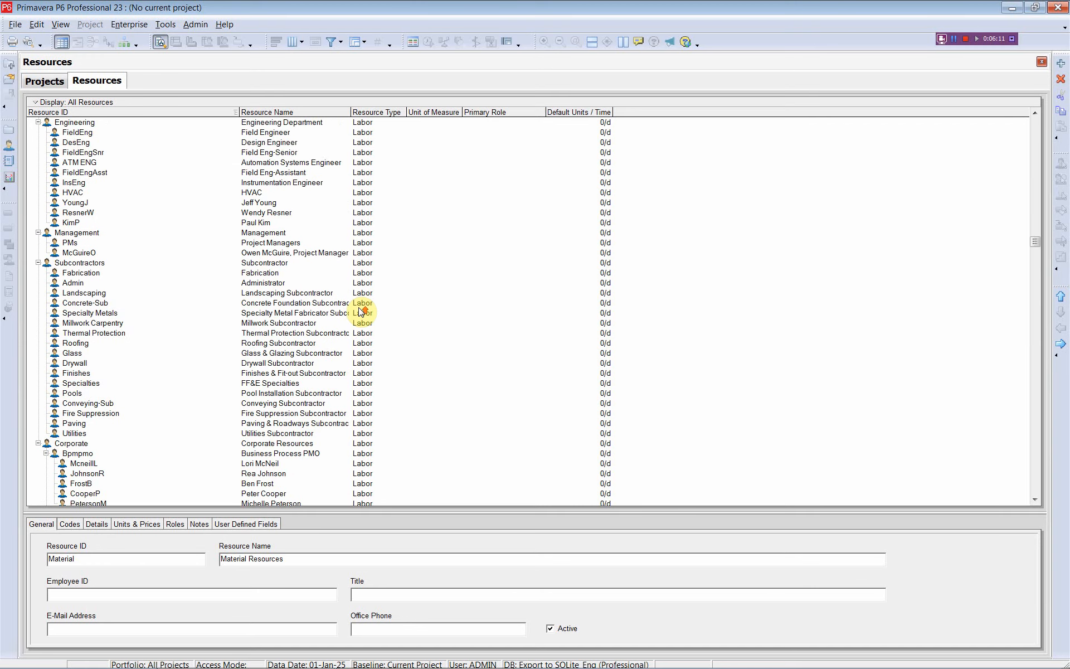
pyautogui.scroll(3, 359, 310)
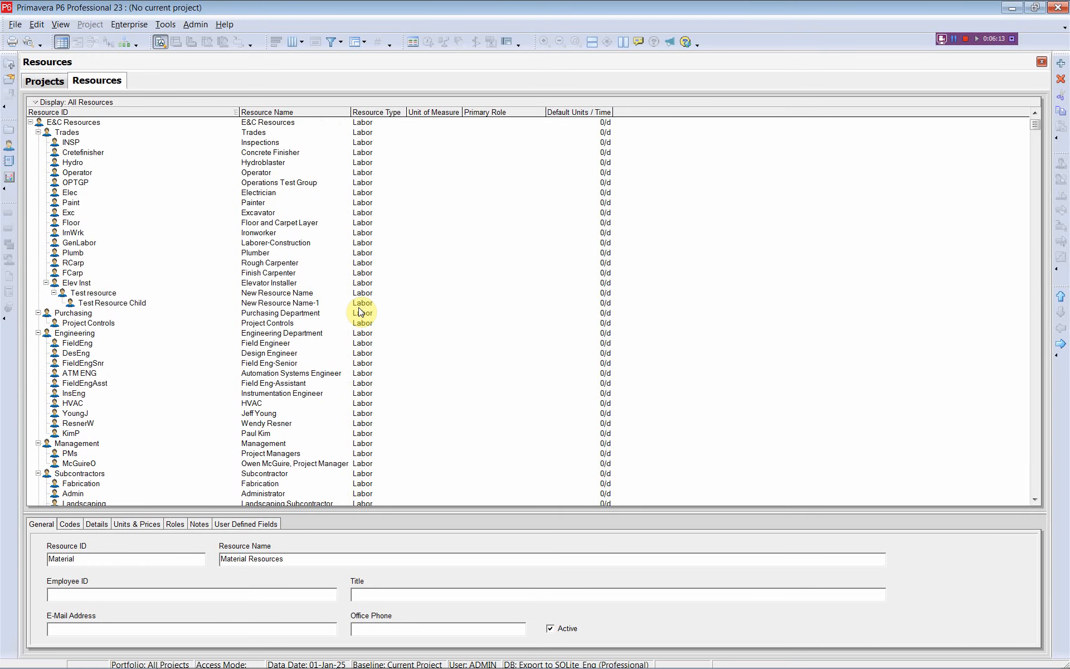
pyautogui.hotkey('alt', 'Tab')
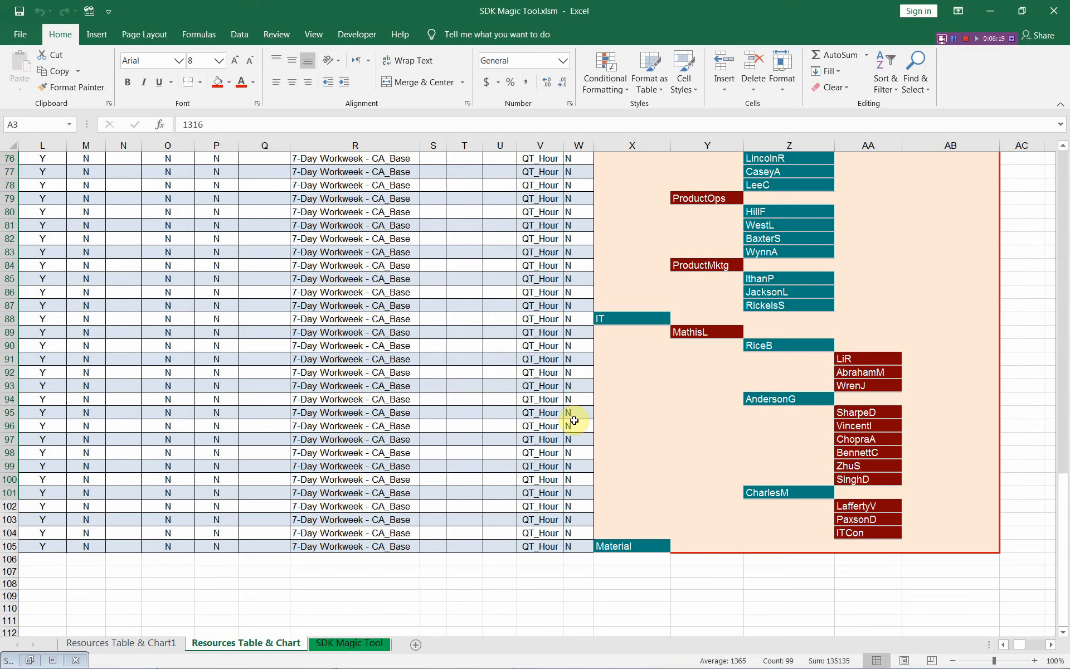
pyautogui.click(642, 549)
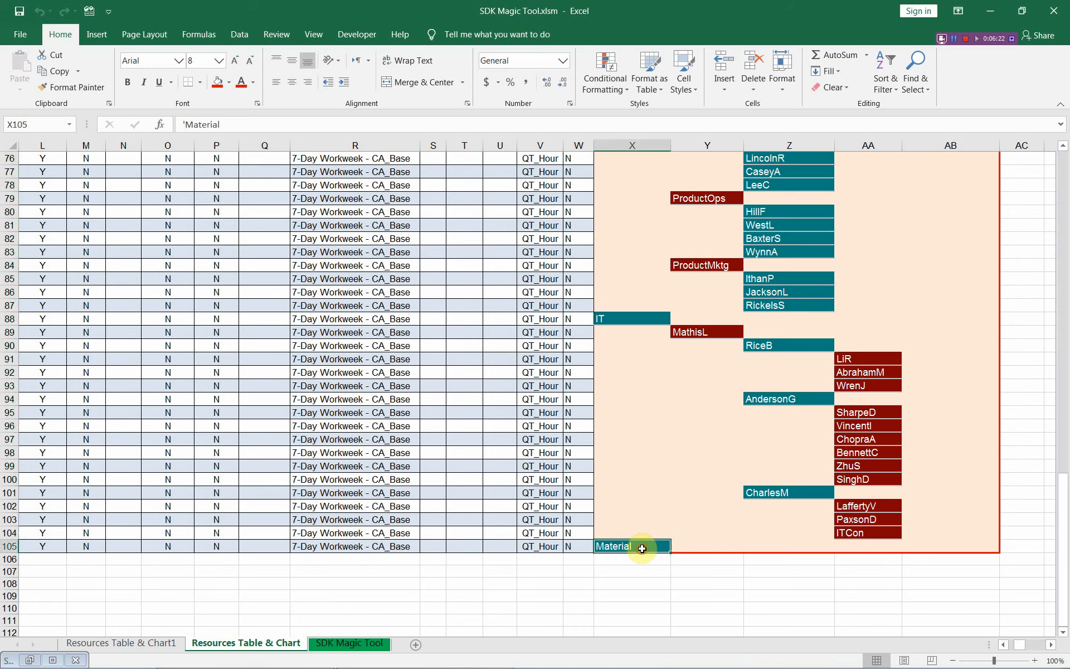
pyautogui.scroll(-3, 617, 487)
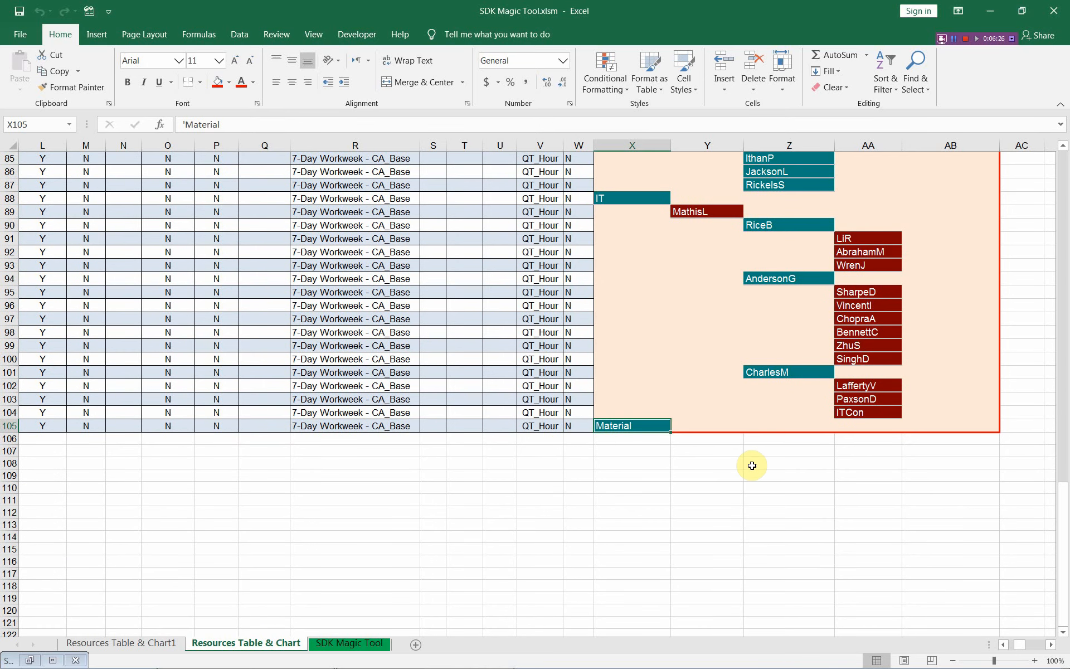
pyautogui.click(696, 439)
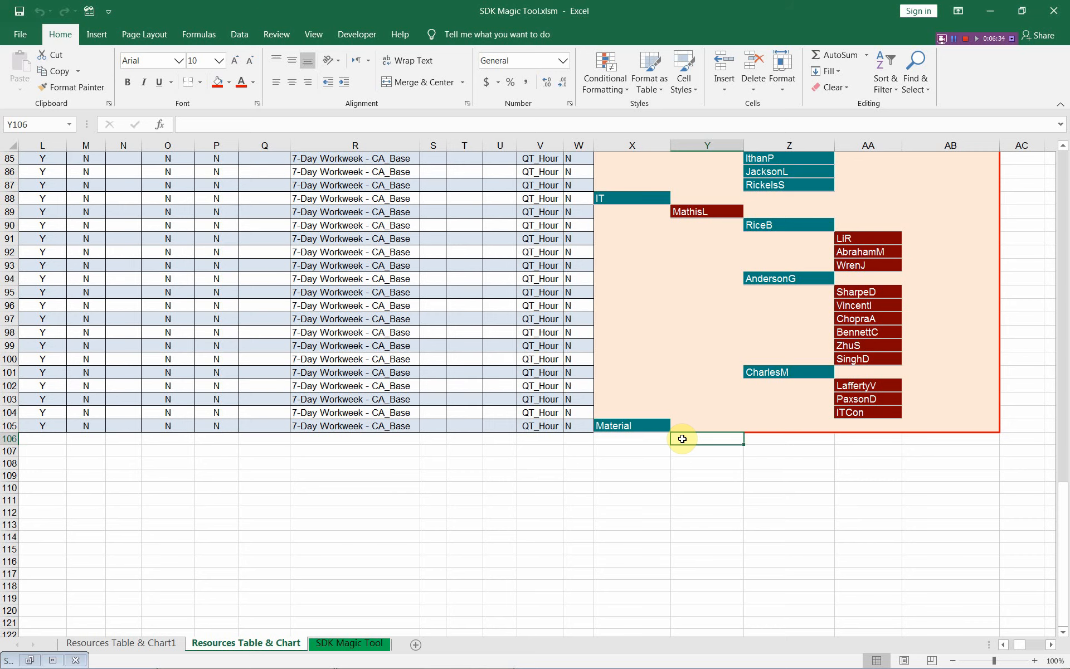
pyautogui.write('Trades')
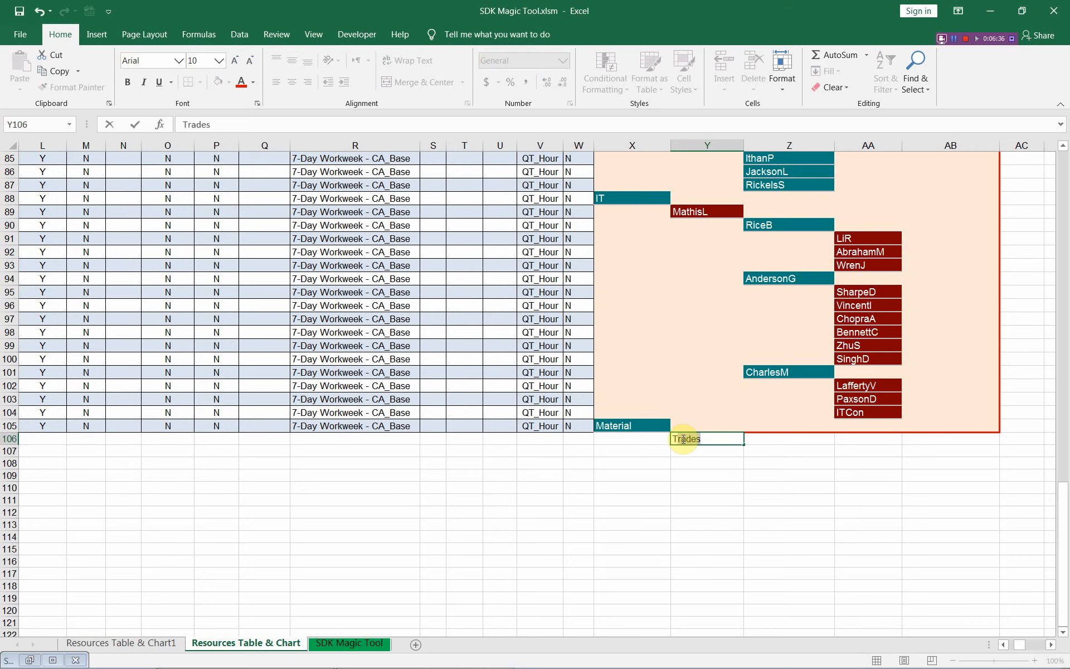
pyautogui.press('BackSpace')
pyautogui.press('BackSpace')
pyautogui.press('BackSpace')
pyautogui.press('BackSpace')
pyautogui.press('BackSpace')
pyautogui.write('yp')
pyautogui.click(717, 477)
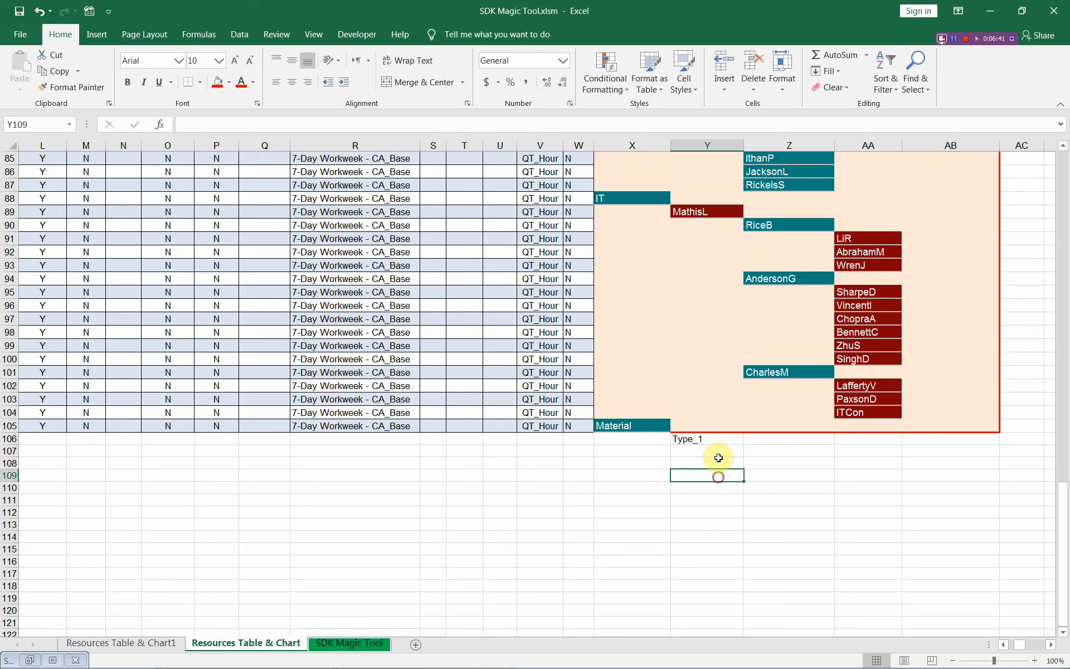
# Fill the Type_1 series from Y106 down to Y115 so it runs through Type_10.
pyautogui.click(718, 427)
pyautogui.click(726, 442)
pyautogui.moveTo(743, 444); pyautogui.dragTo(742, 555)
pyautogui.moveTo(717, 440); pyautogui.dragTo(711, 552)
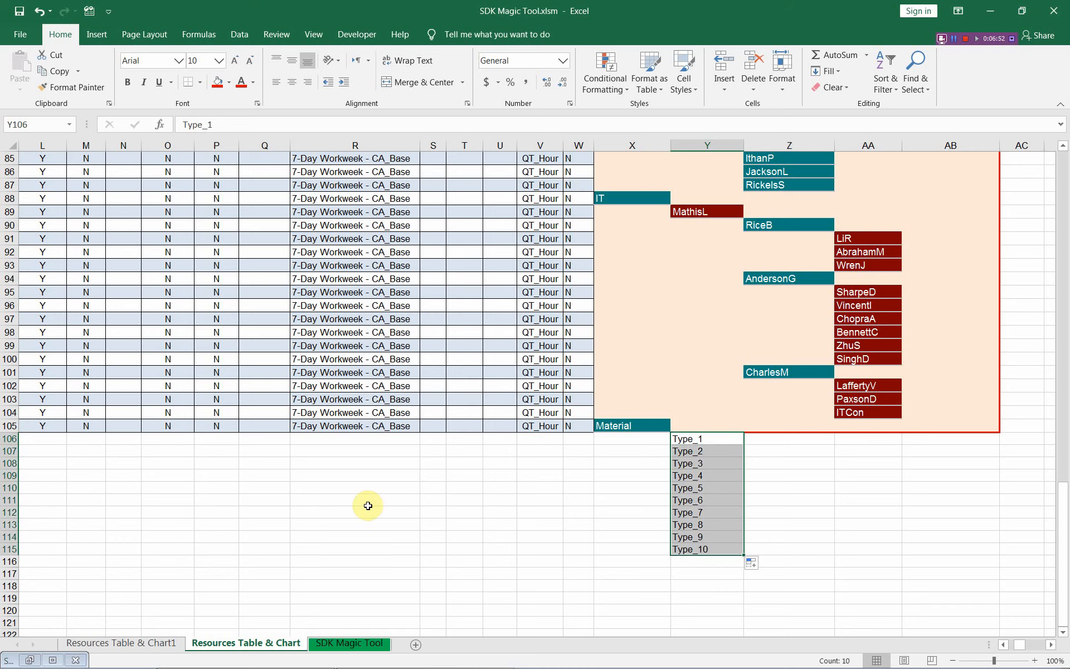
# Fill the 7-Day Workweek - CA_Base calendar from R105 down through row 115 for the new resources.
pyautogui.click(368, 438)
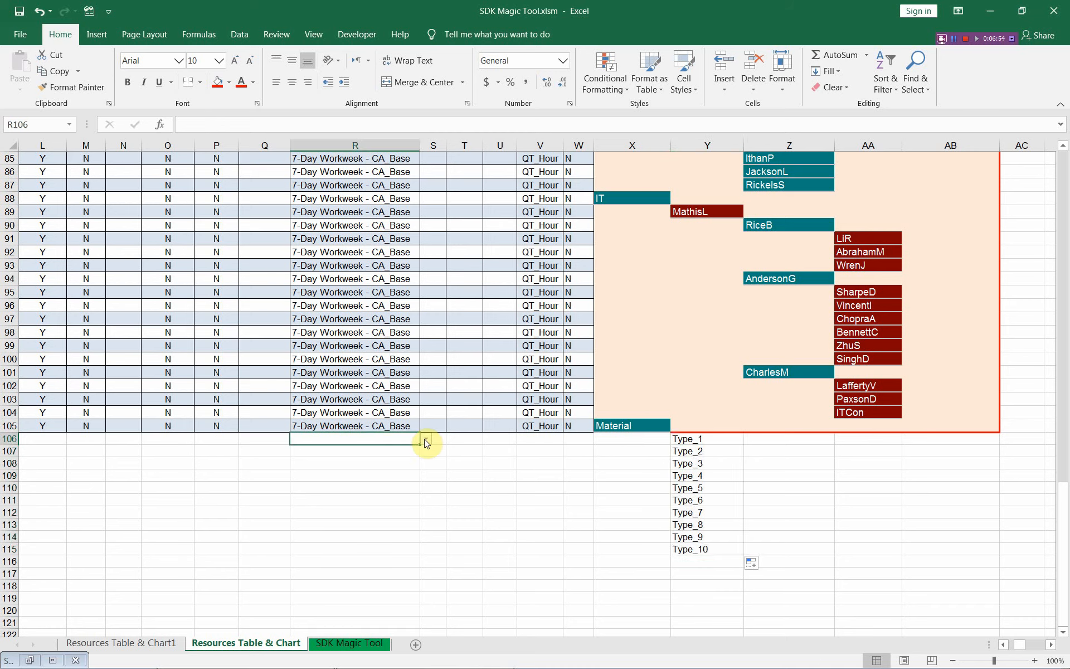
pyautogui.click(425, 440)
pyautogui.click(411, 428)
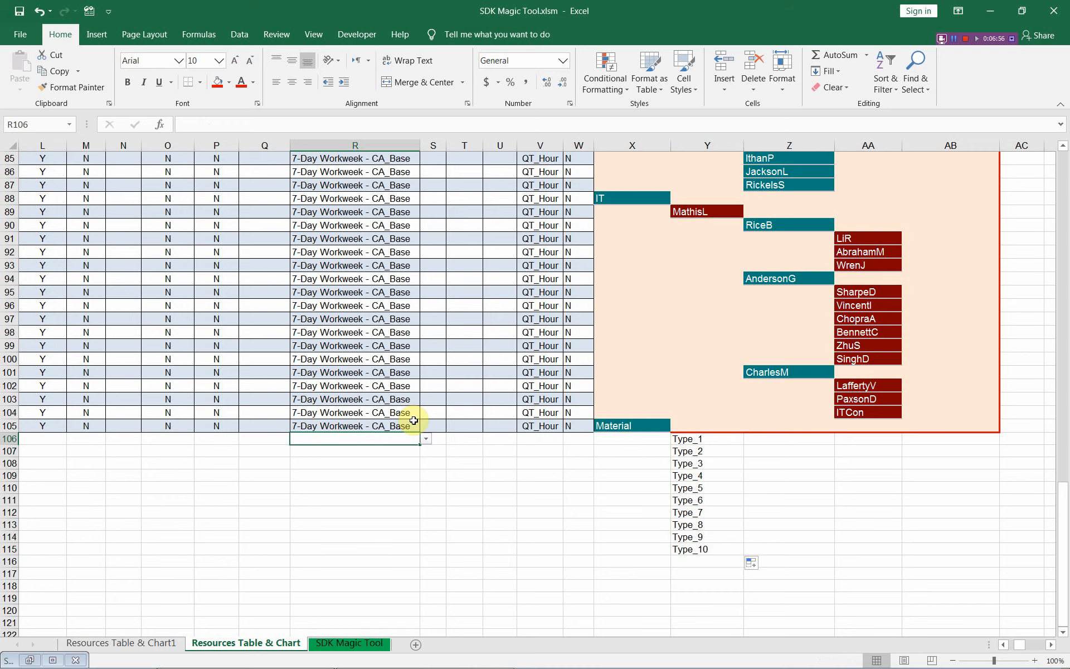
pyautogui.click(413, 425)
pyautogui.moveTo(420, 432); pyautogui.dragTo(419, 550)
pyautogui.moveTo(419, 550); pyautogui.dragTo(419, 550)
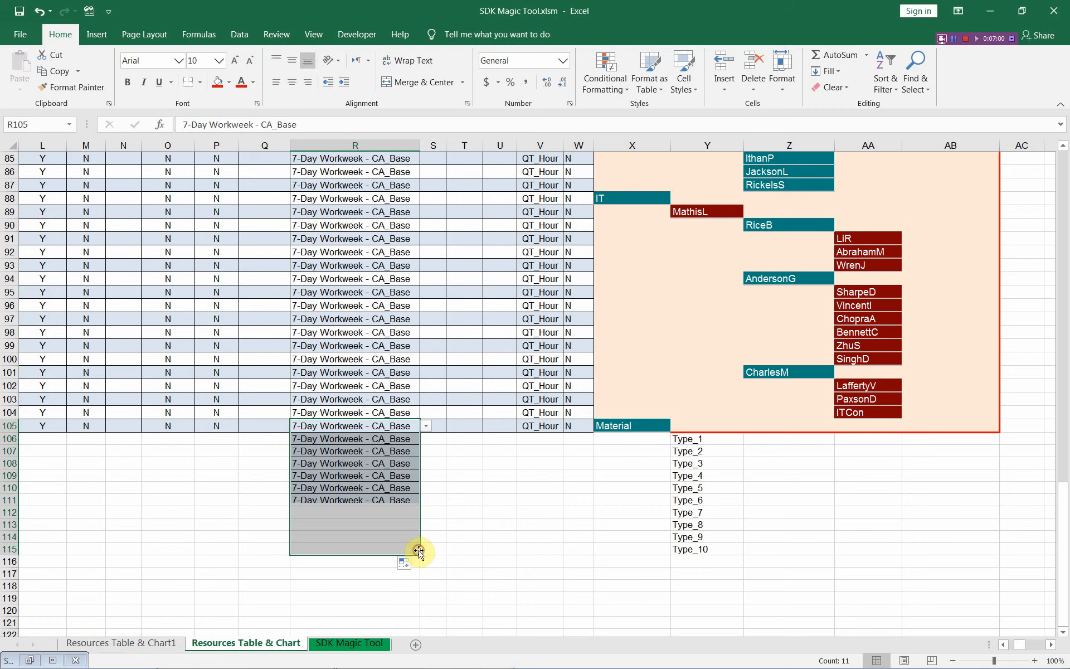
# Copy the Type_1 to Type_10 entries in Y106:Y115 into the Resource Name column starting at C106.
pyautogui.moveTo(705, 441); pyautogui.dragTo(697, 549)
pyautogui.rightClick(704, 492)
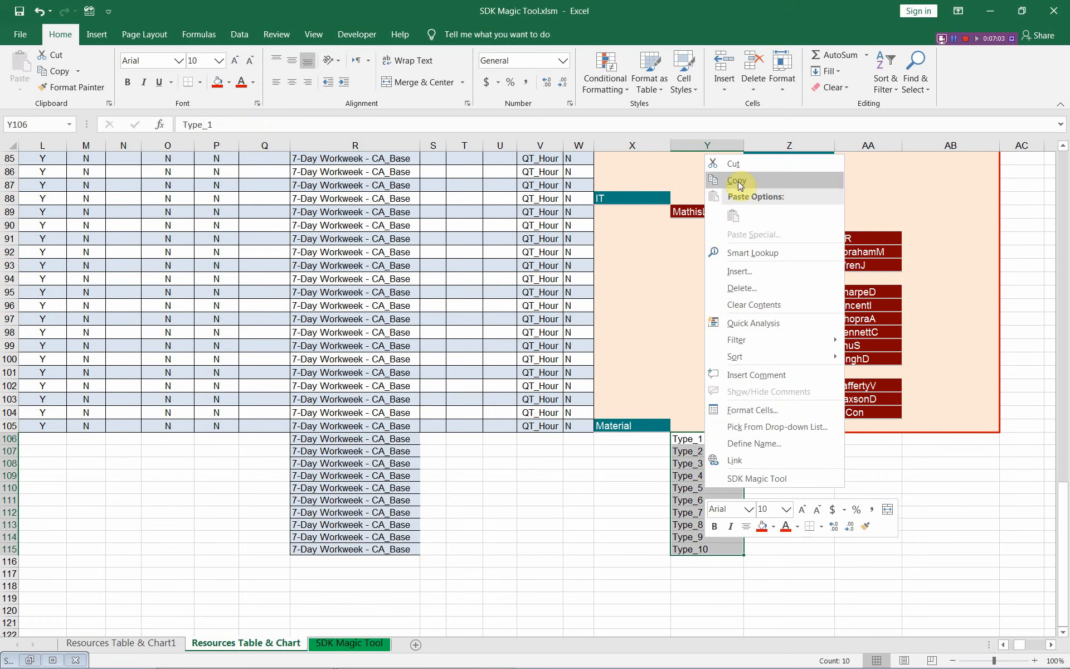
pyautogui.click(737, 181)
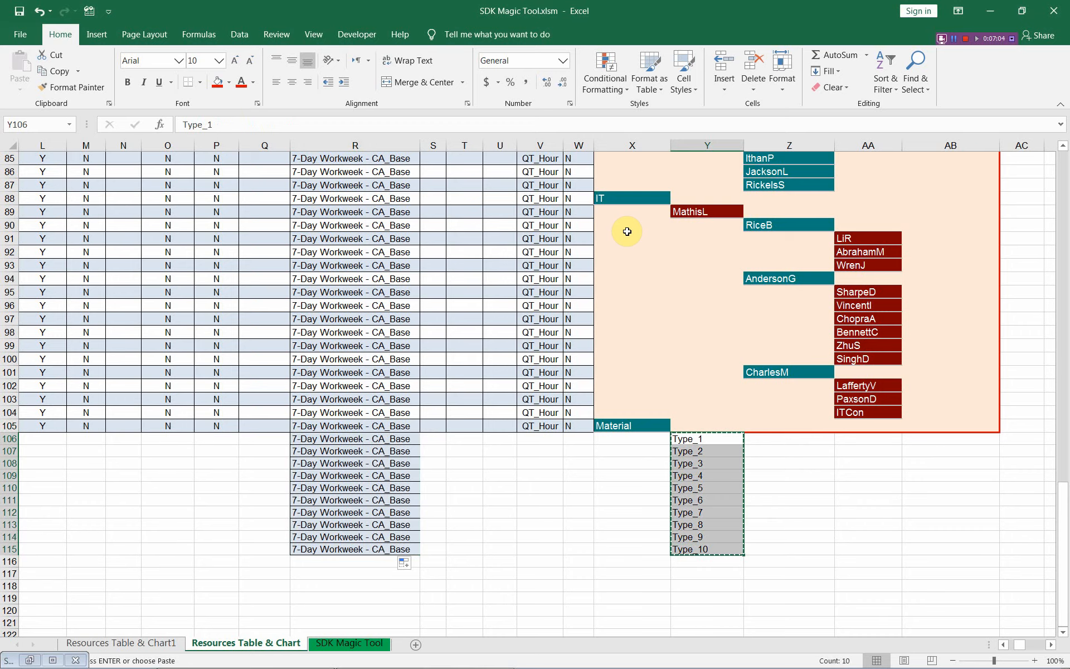
pyautogui.click(1002, 645)
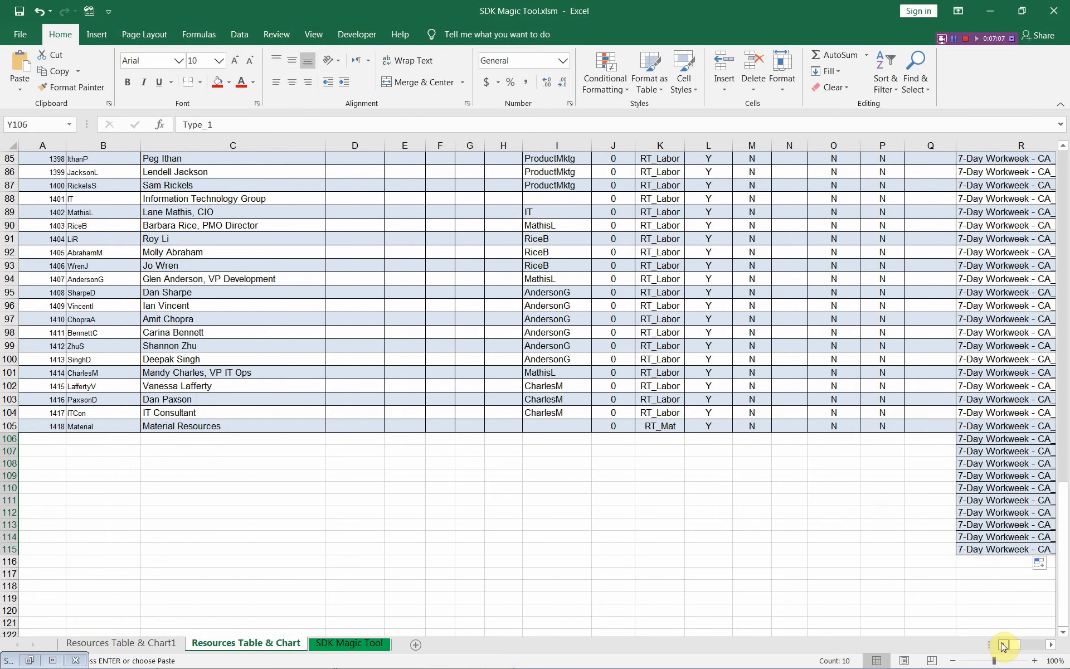
pyautogui.click(219, 439)
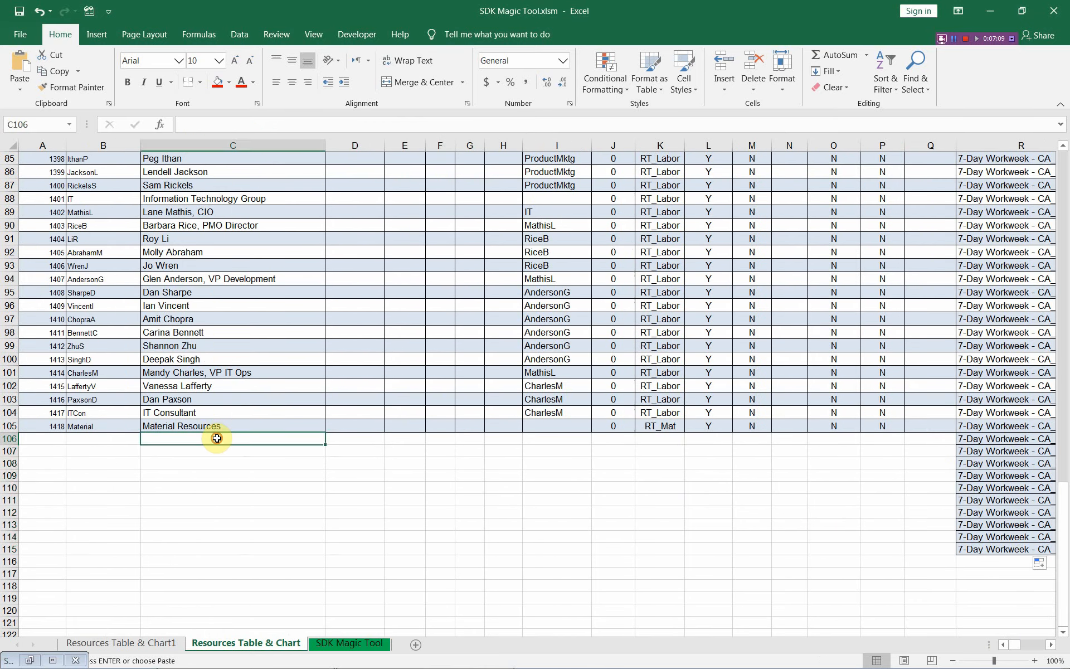
pyautogui.rightClick(218, 438)
pyautogui.click(251, 170)
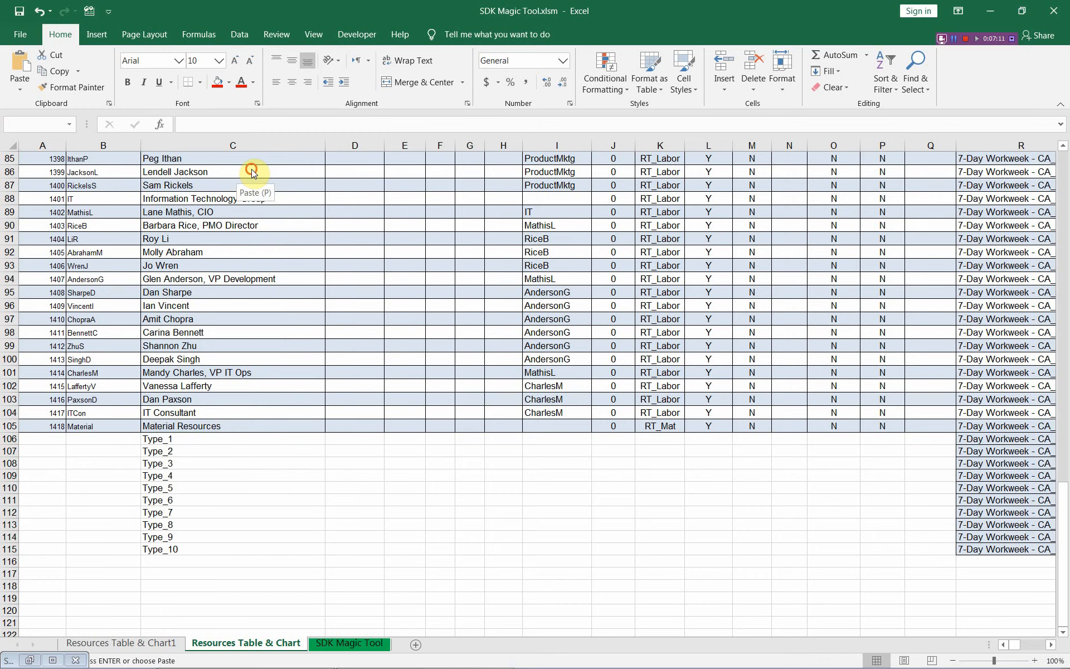
# Reopen SDK Magic Tool and export the extended resources table to the SQLite database with Set Resources.
pyautogui.click(1052, 647)
pyautogui.hscroll(5, 1052, 646)
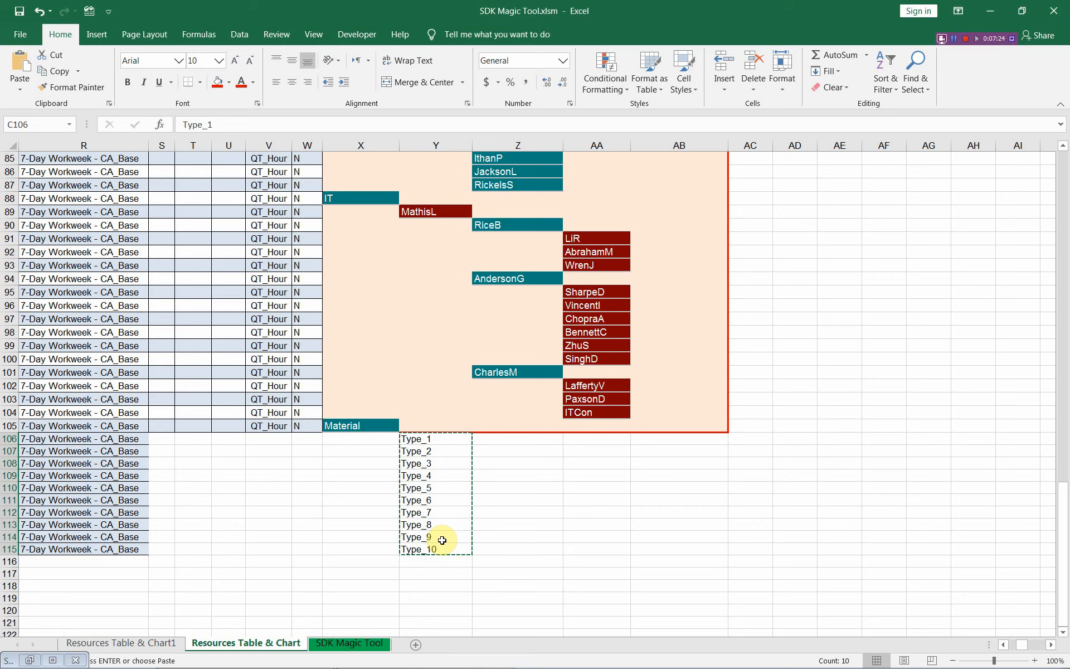
pyautogui.rightClick(856, 476)
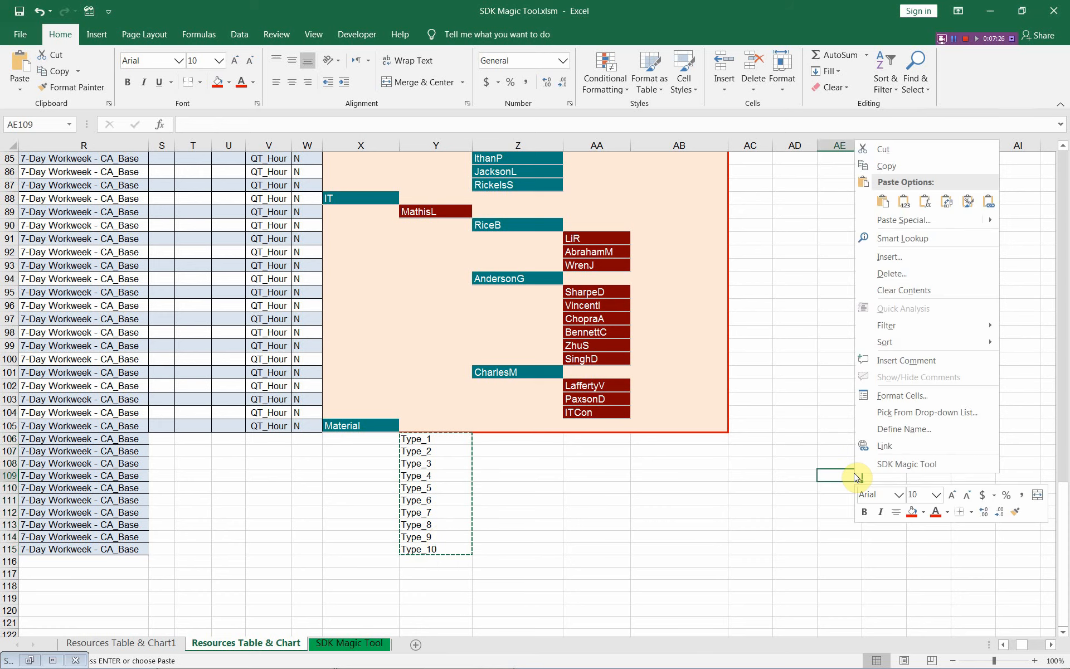
pyautogui.click(910, 464)
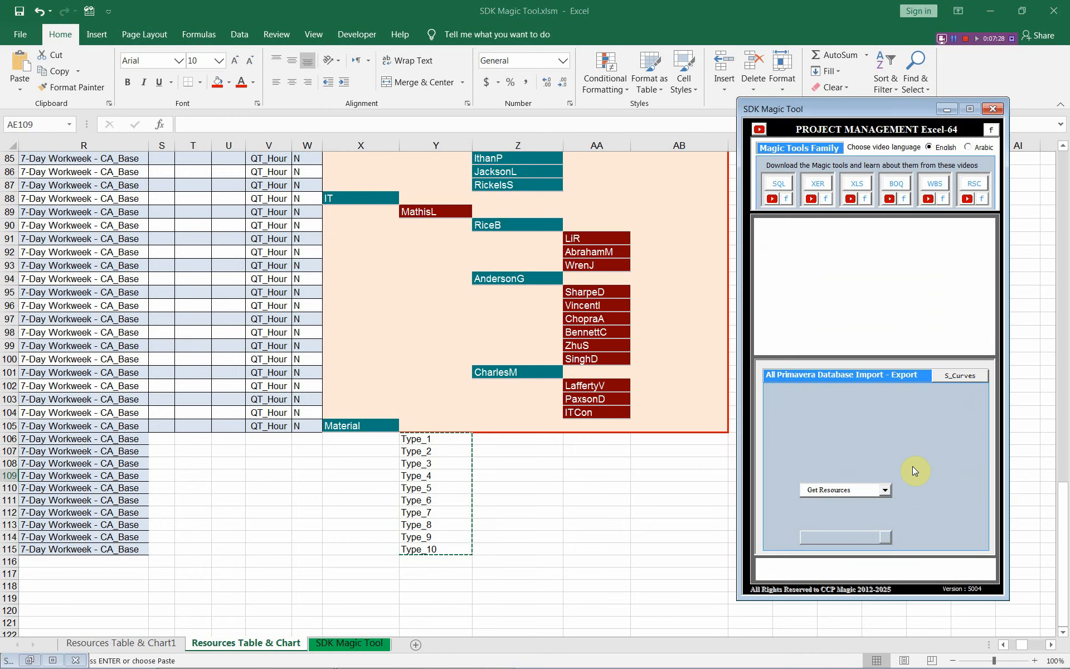
pyautogui.click(783, 539)
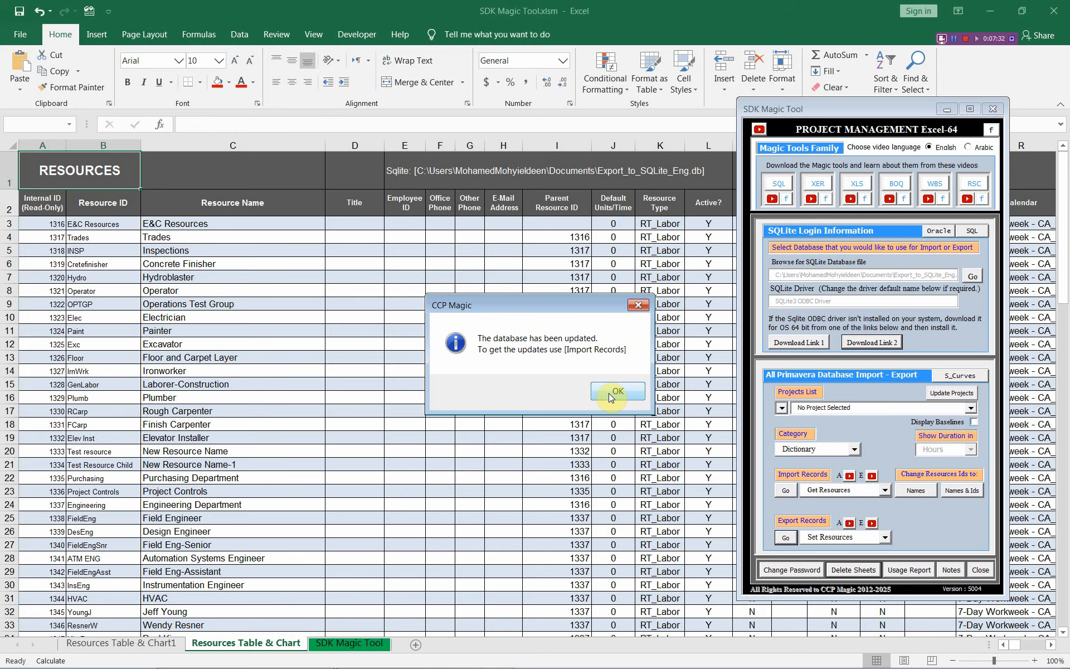
pyautogui.click(610, 397)
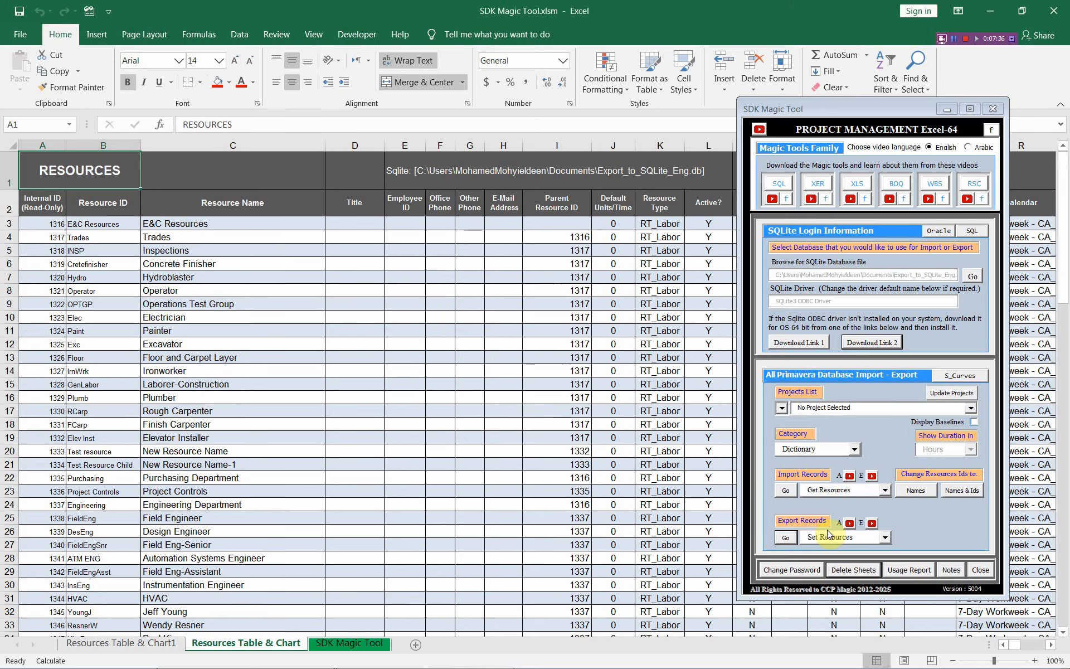
# Import the updated resource records with Get Resources and examine new rows 106 to 115 across the table and diagram.
pyautogui.click(786, 493)
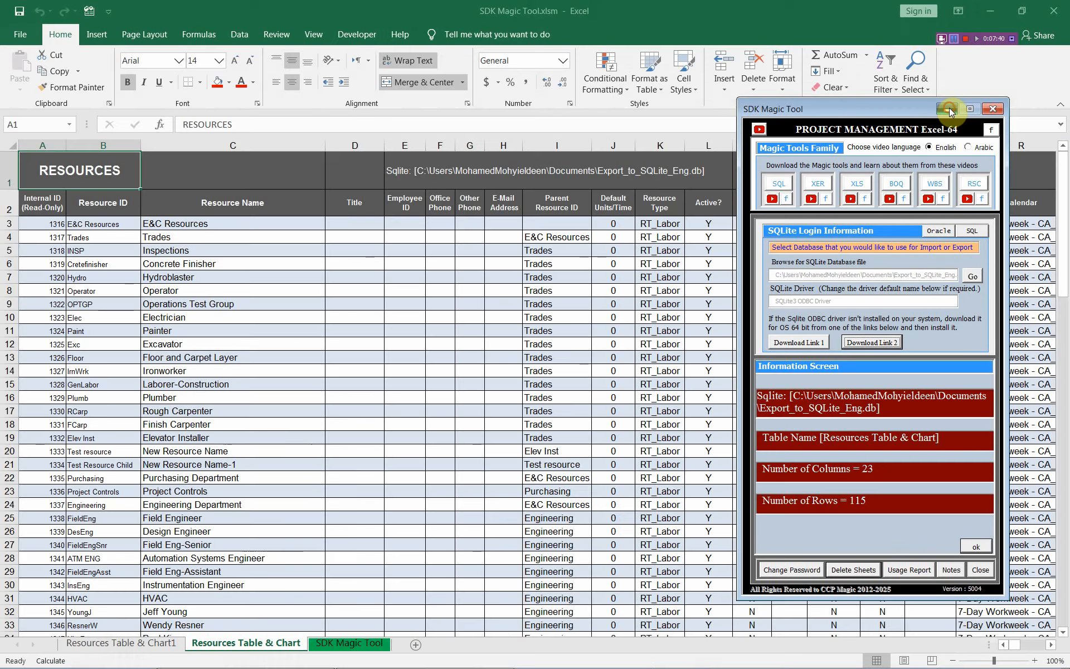
pyautogui.click(948, 109)
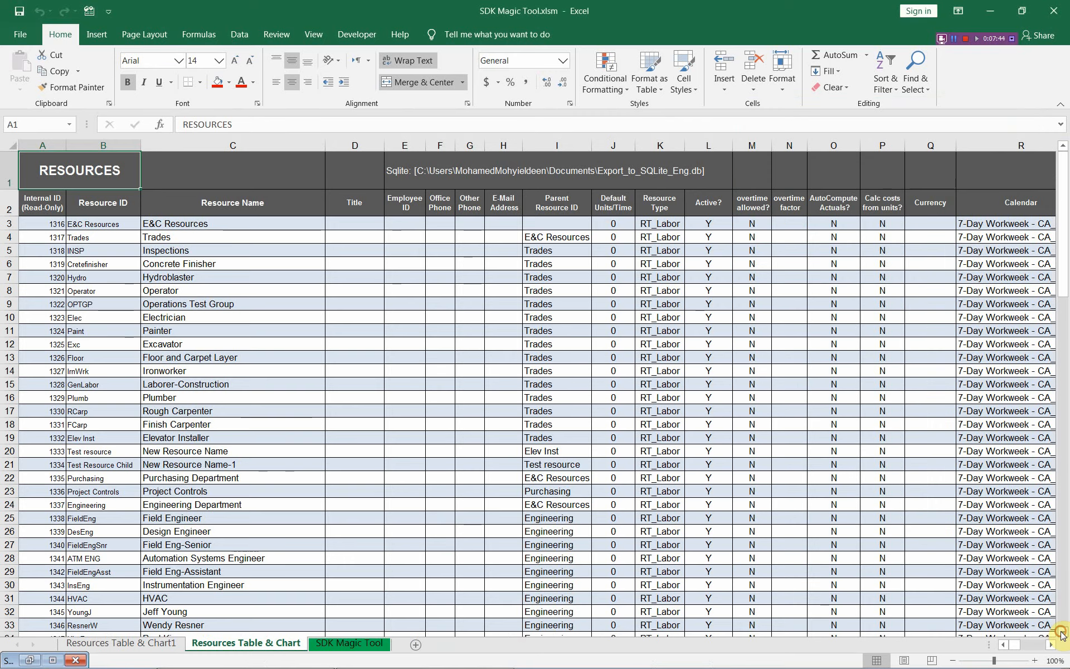
pyautogui.click(1061, 634)
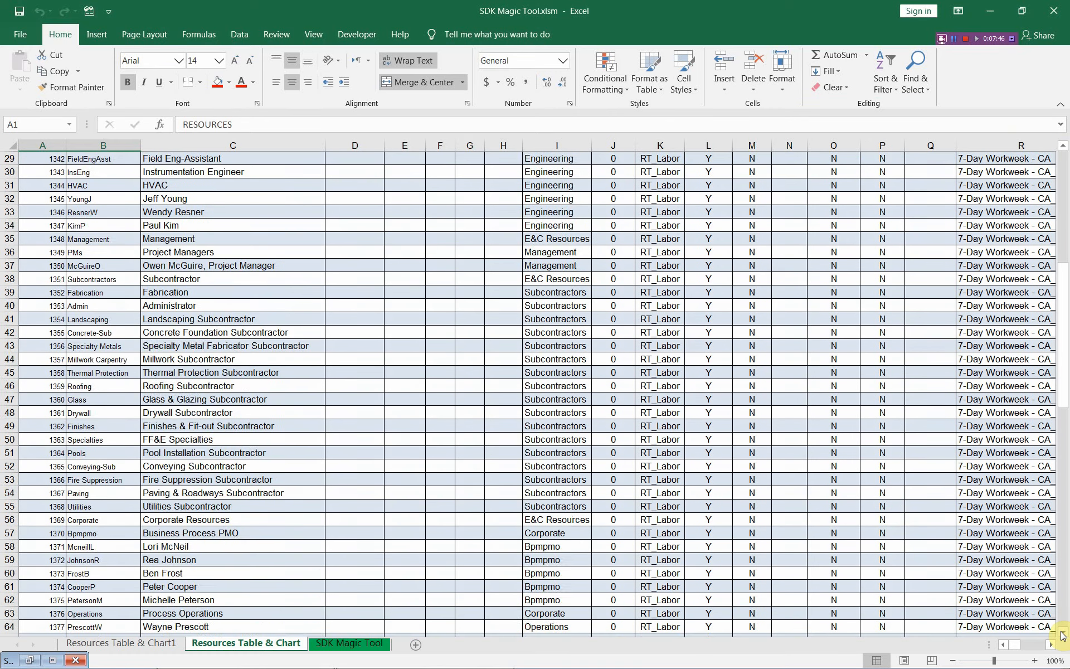
pyautogui.moveTo(1061, 634); pyautogui.dragTo(1061, 634)
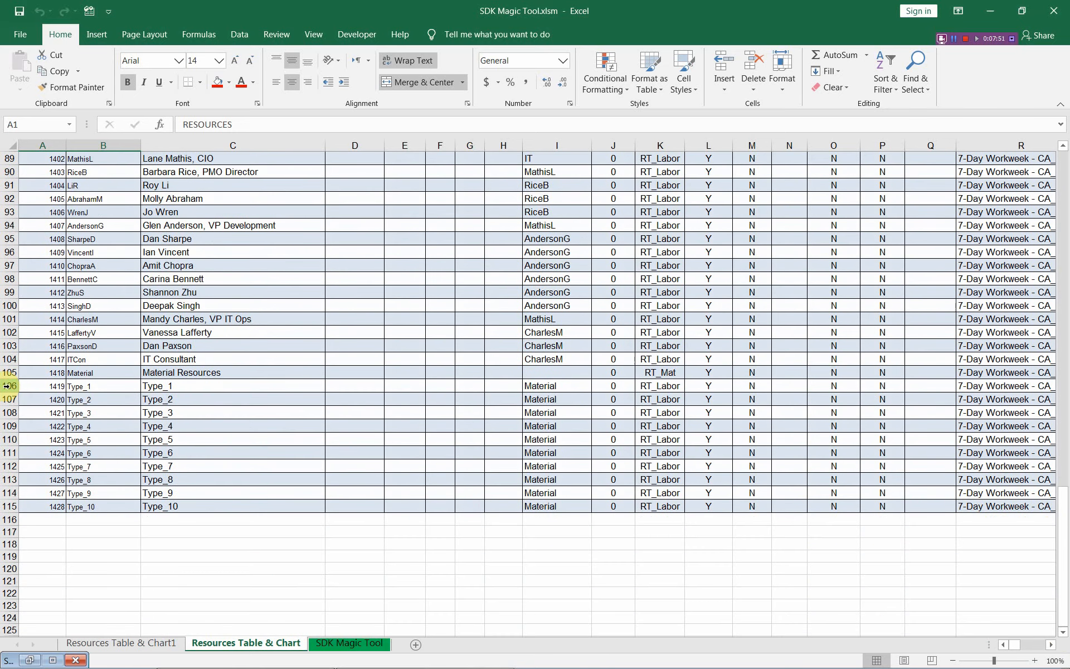
pyautogui.moveTo(10, 386); pyautogui.dragTo(11, 507)
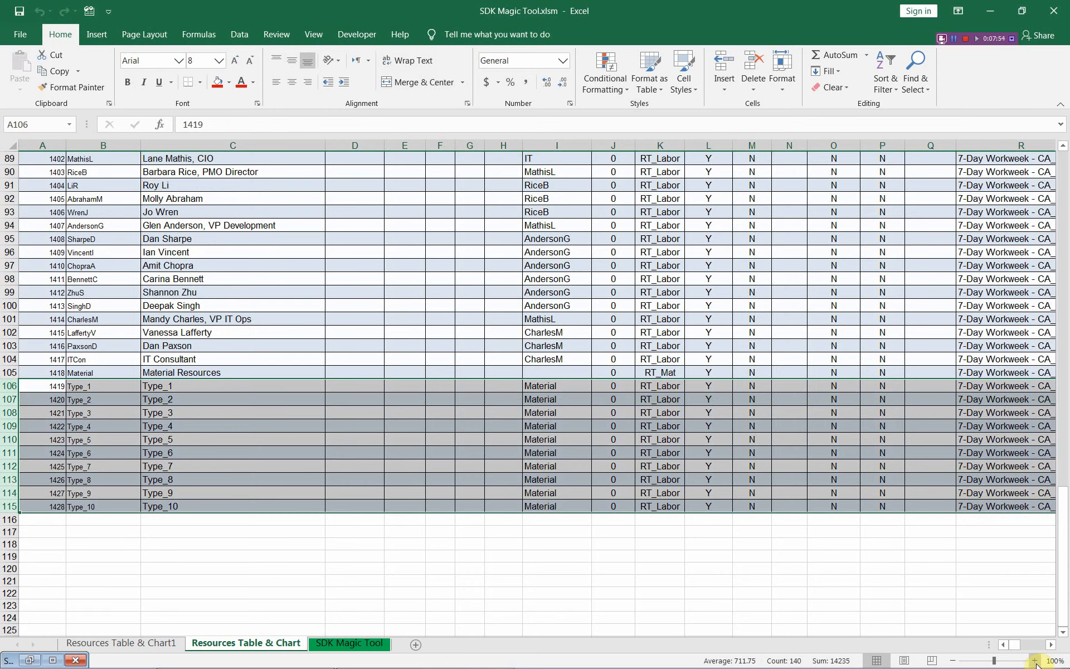
pyautogui.moveTo(1050, 649); pyautogui.dragTo(1050, 650)
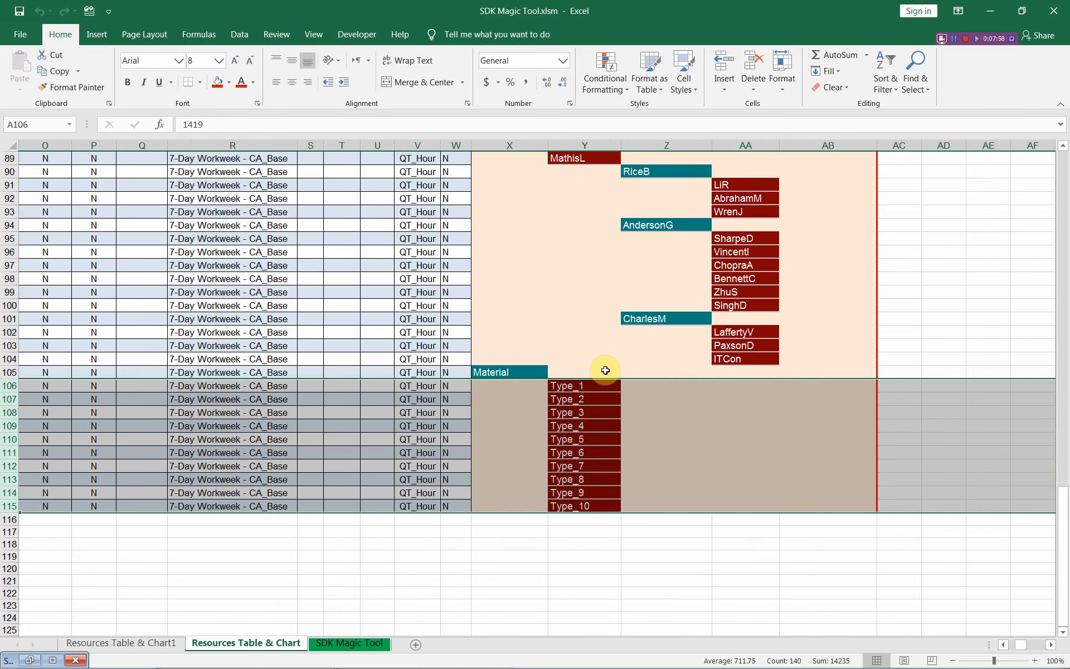
# Switch to Primavera P6, refresh the data, and review the Type_1 to Type_10 resources under Material.
pyautogui.hotkey('alt', 'Tab')
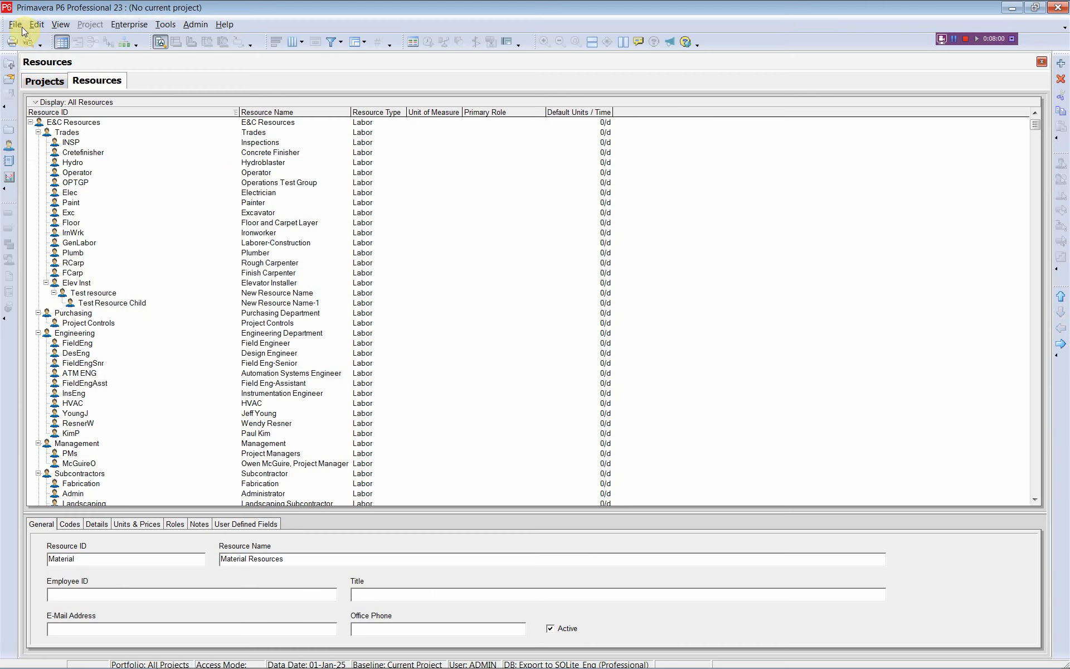
pyautogui.click(72, 163)
pyautogui.scroll(-5, 71, 189)
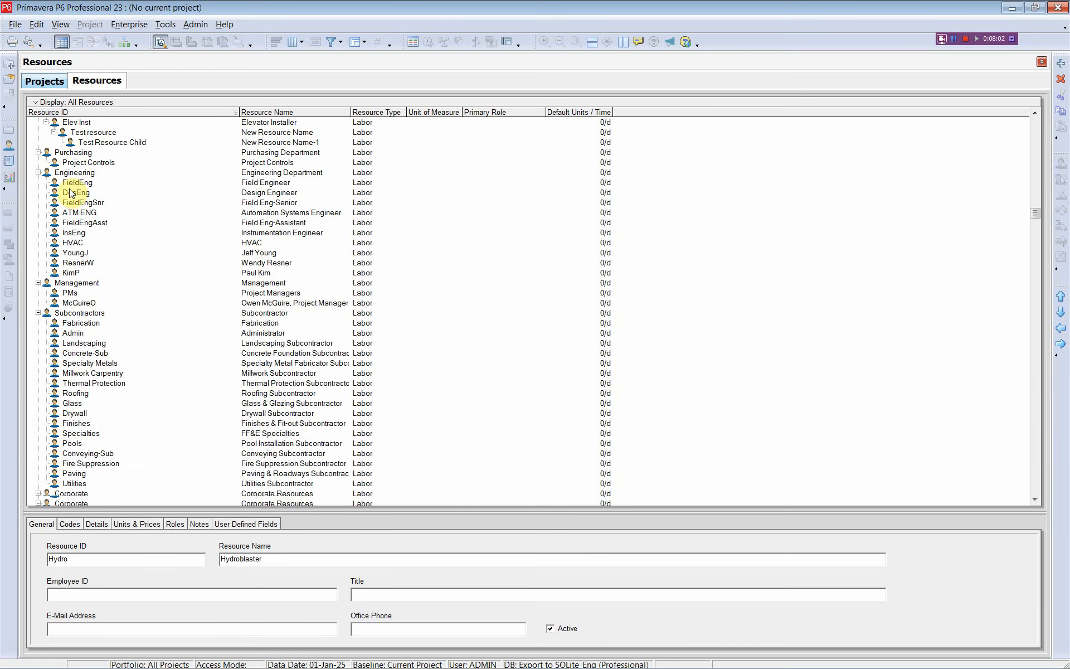
pyautogui.scroll(-20, 69, 193)
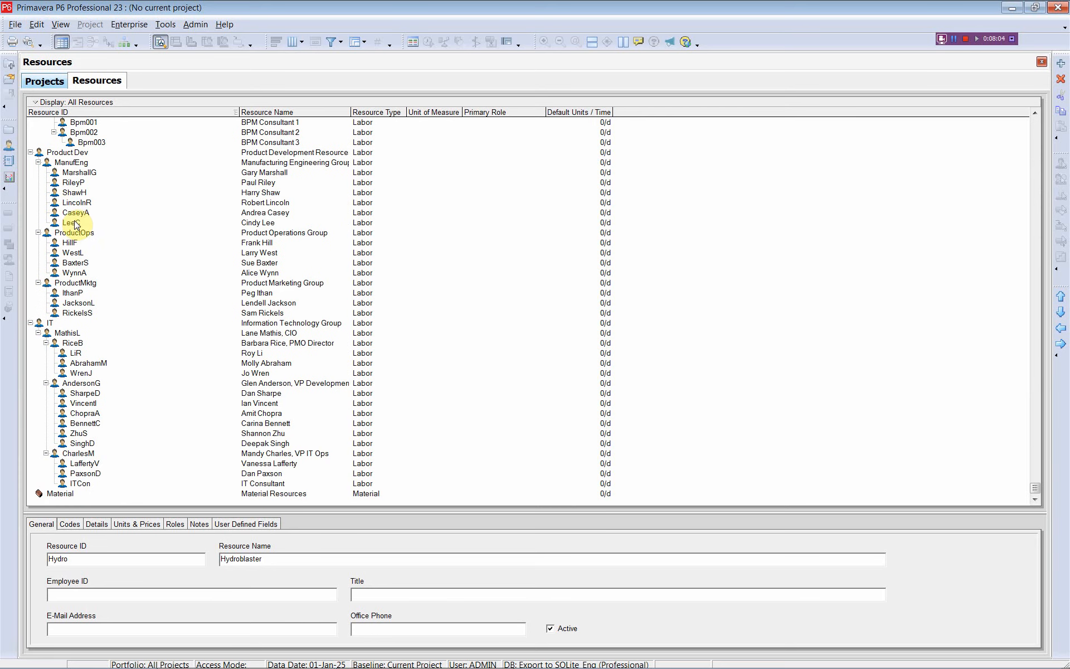
pyautogui.click(13, 29)
pyautogui.click(25, 60)
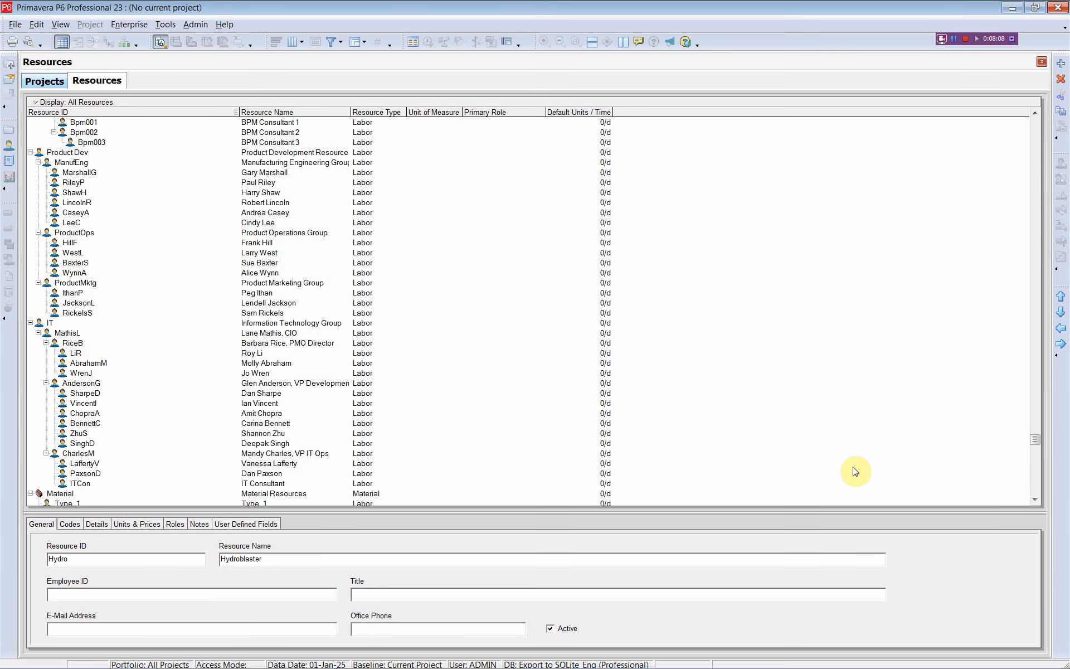
pyautogui.click(1035, 499)
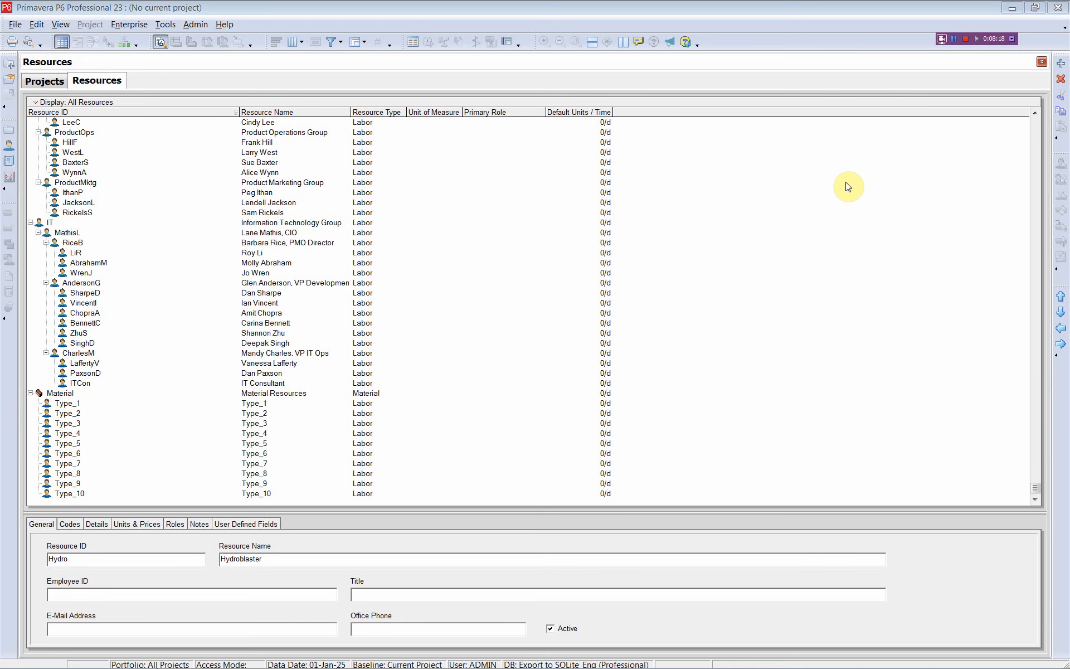
# Switch to the Excel workbook and set the Delete? flag for the Trades resource in W4 to y.
pyautogui.hotkey('alt', 'Tab')
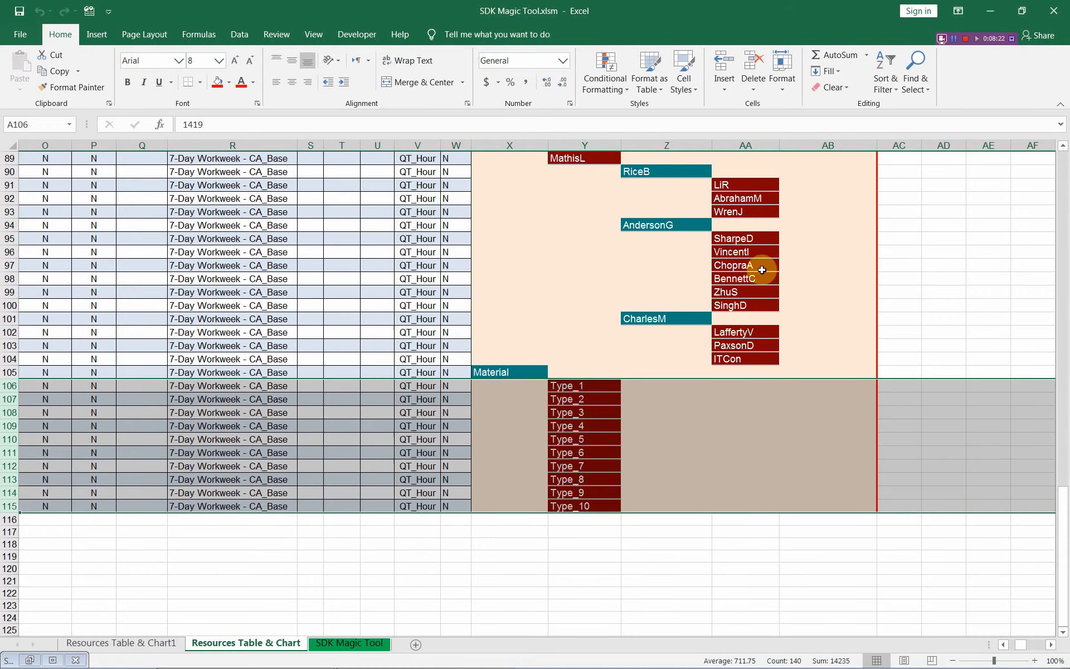
pyautogui.click(535, 371)
pyautogui.scroll(15, 483, 251)
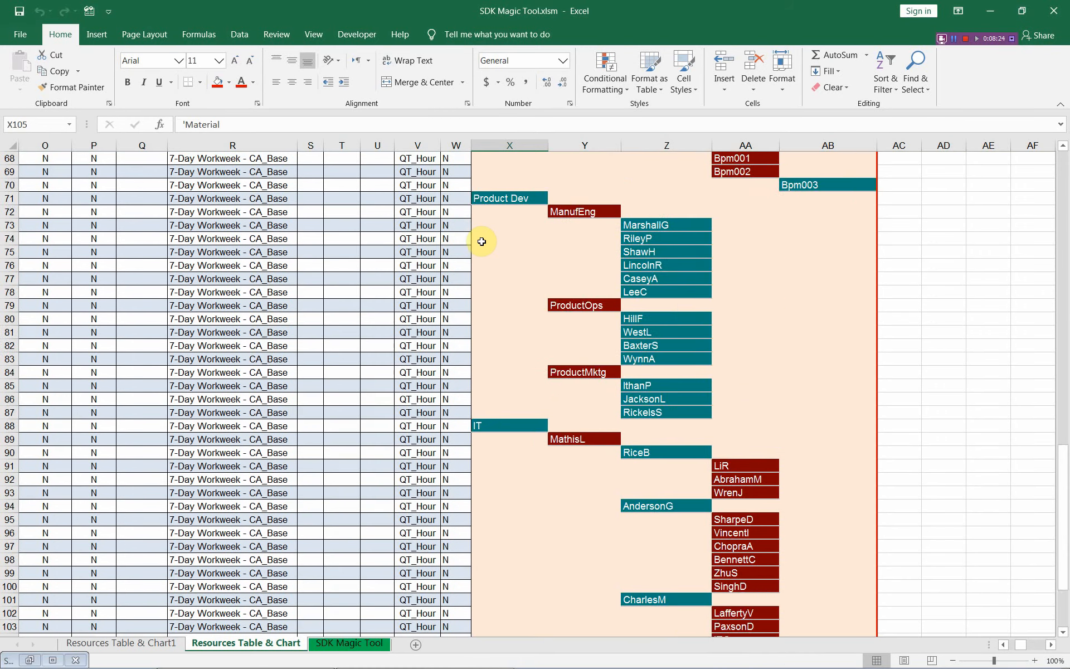
pyautogui.scroll(14, 482, 241)
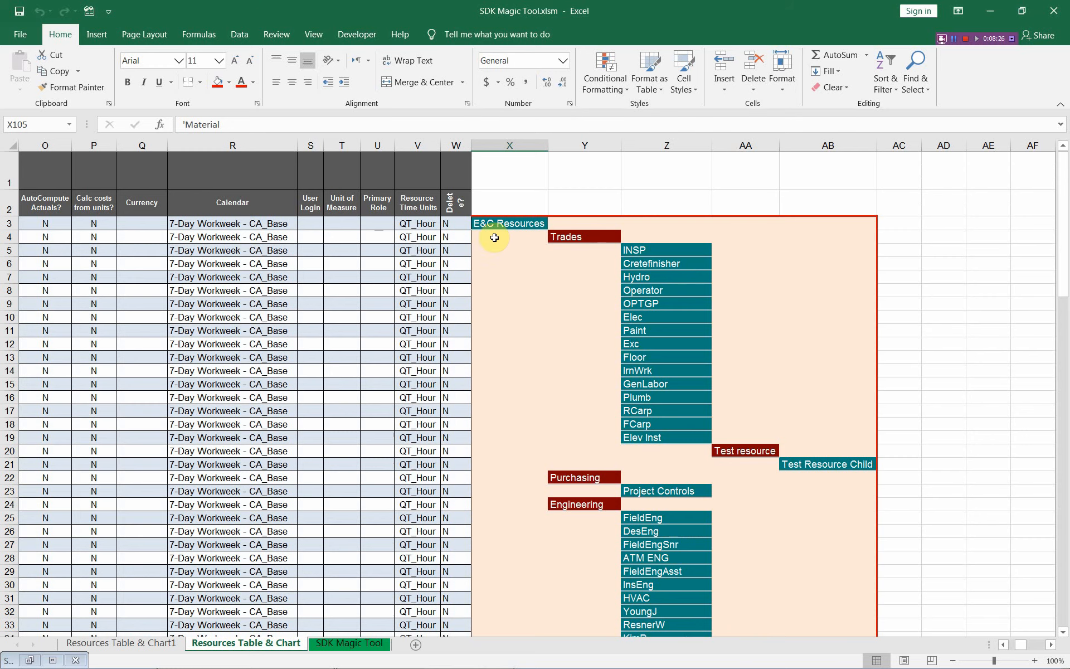
pyautogui.click(456, 238)
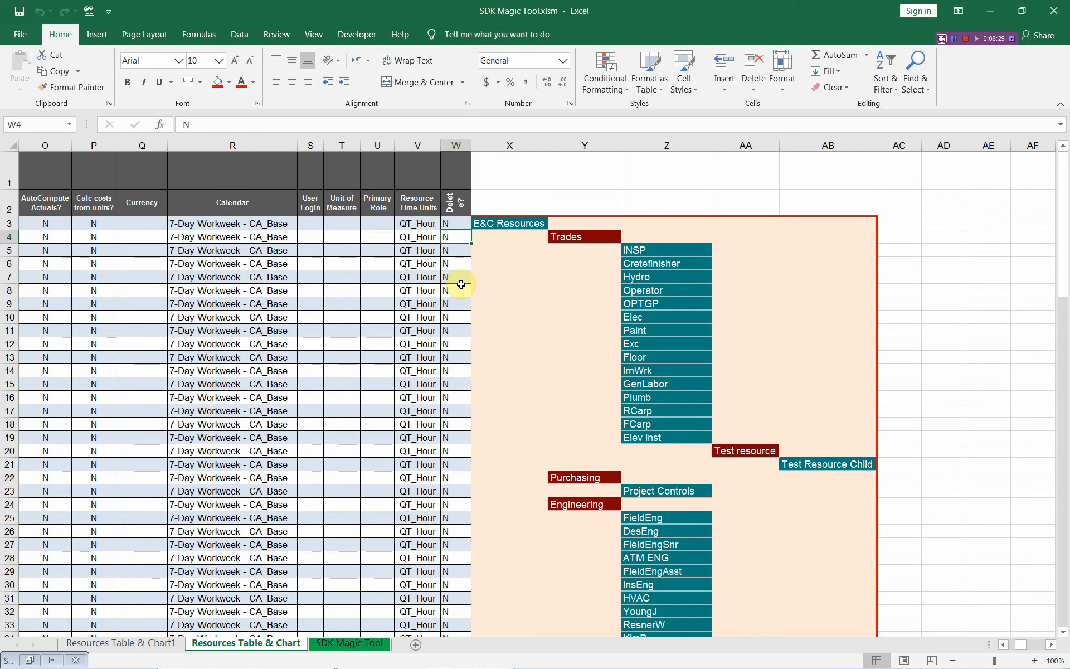
pyautogui.write('y')
pyautogui.hotkey('ctrl', 'Return')
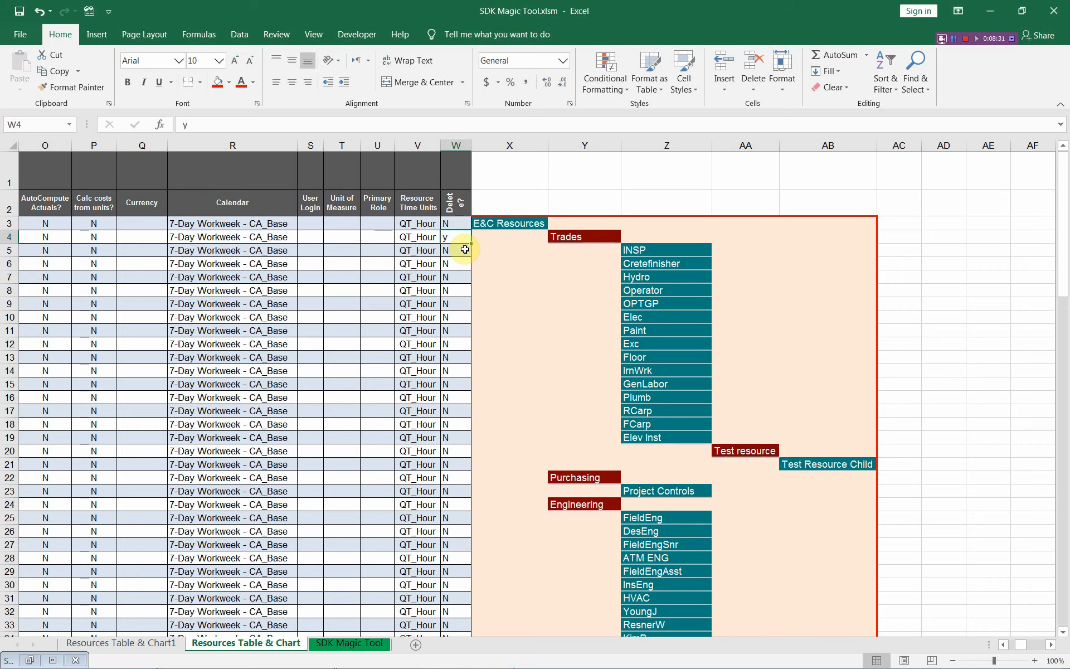
# Fill the y flag from W4 down the Delete? column through the remaining resource rows and check the filled cells.
pyautogui.doubleClick(473, 241)
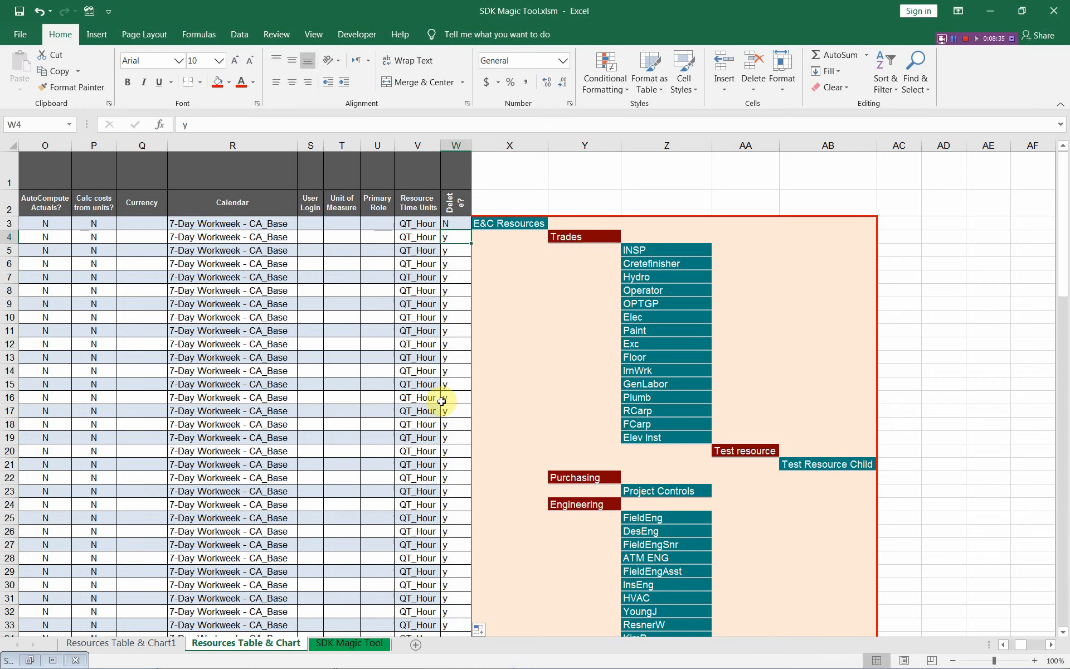
pyautogui.scroll(-2, 442, 399)
pyautogui.scroll(-14, 441, 399)
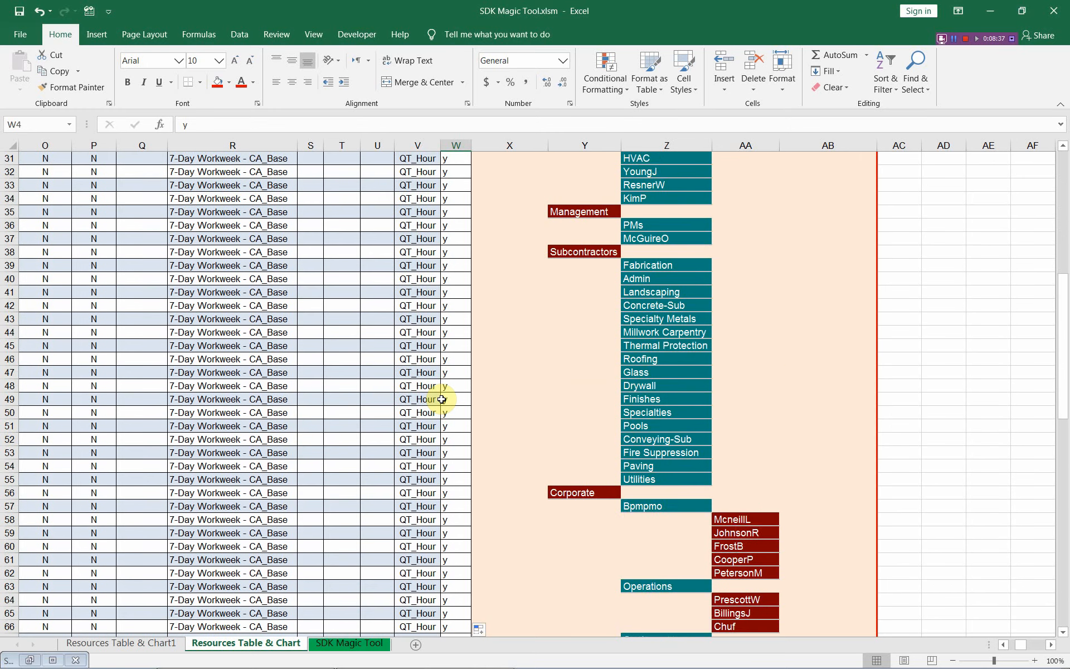
pyautogui.scroll(-5, 441, 399)
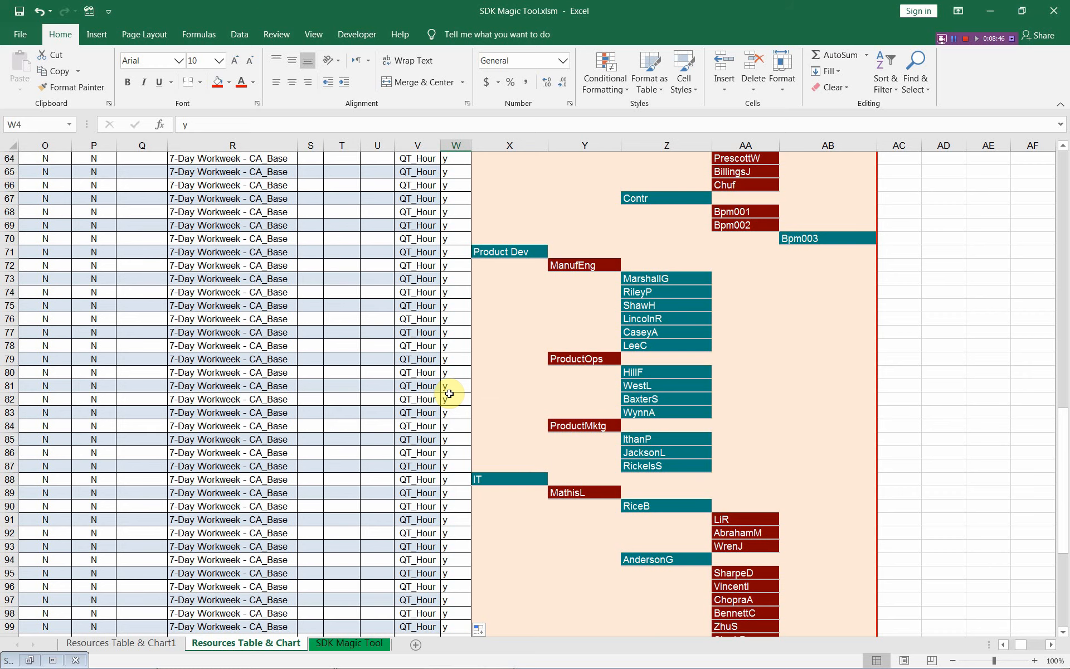
# Reopen SDK Magic Tool and export the deletion flags to the SQLite database with Set Resources.
pyautogui.hotkey('alt', 'Tab')
pyautogui.hotkey('alt', 'Tab')
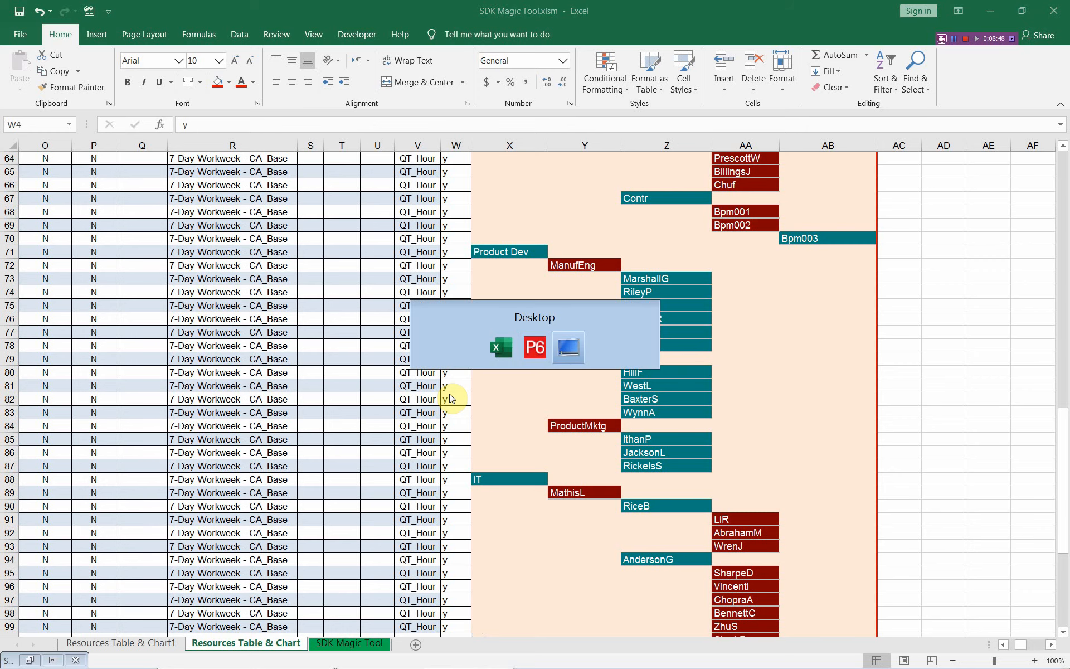
pyautogui.hotkey('alt', 'Tab')
pyautogui.click(923, 433)
pyautogui.rightClick(923, 433)
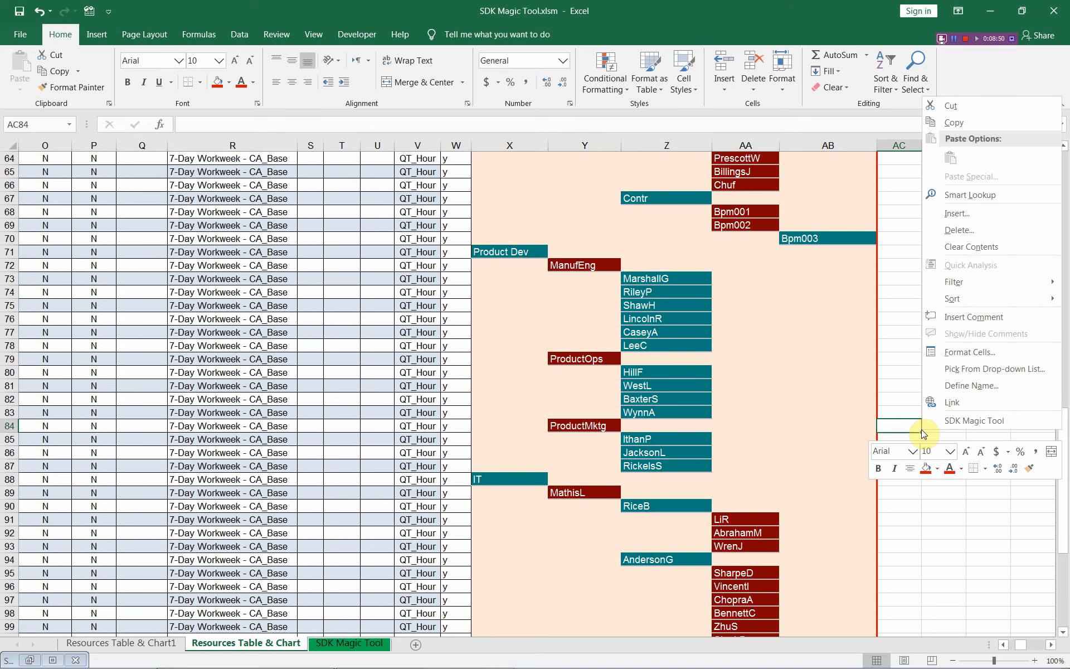
pyautogui.click(955, 419)
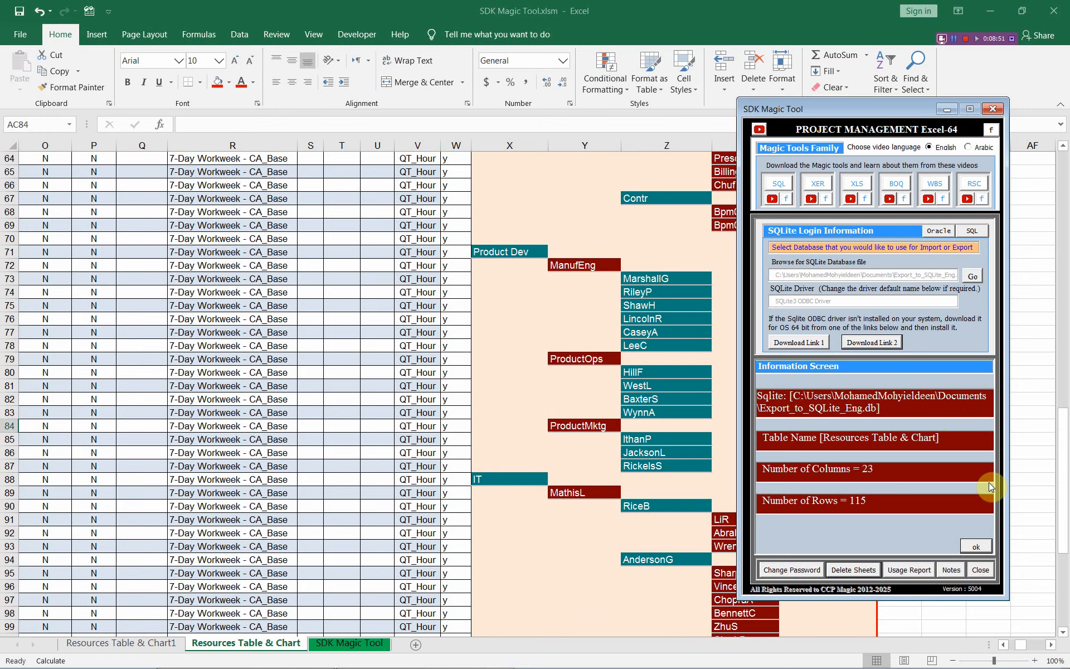
pyautogui.click(976, 549)
pyautogui.click(785, 538)
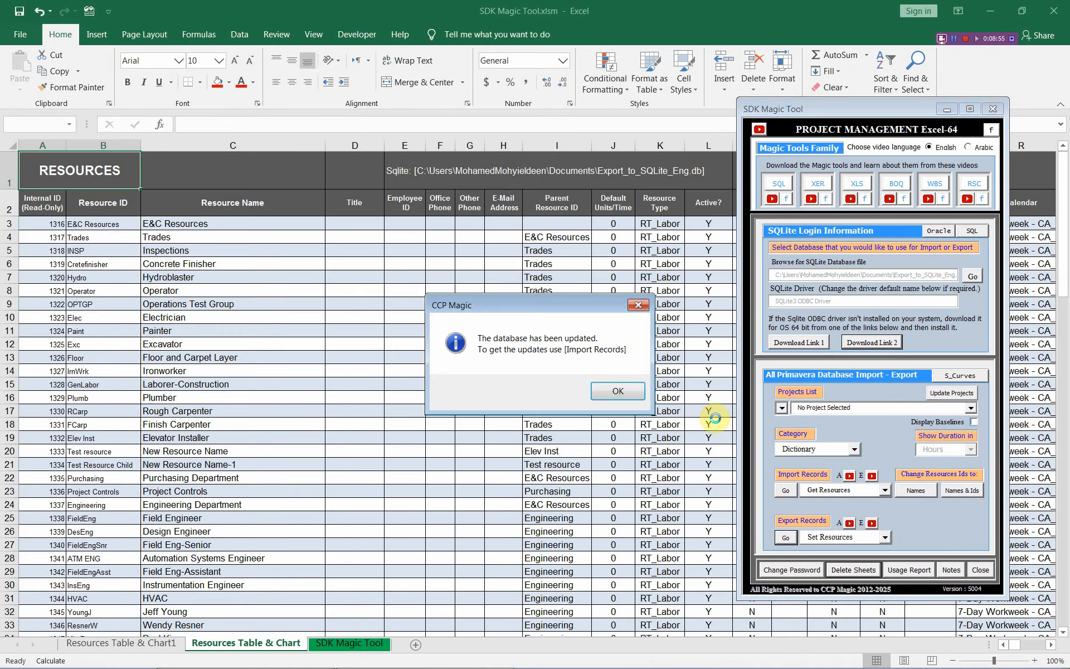
pyautogui.click(617, 392)
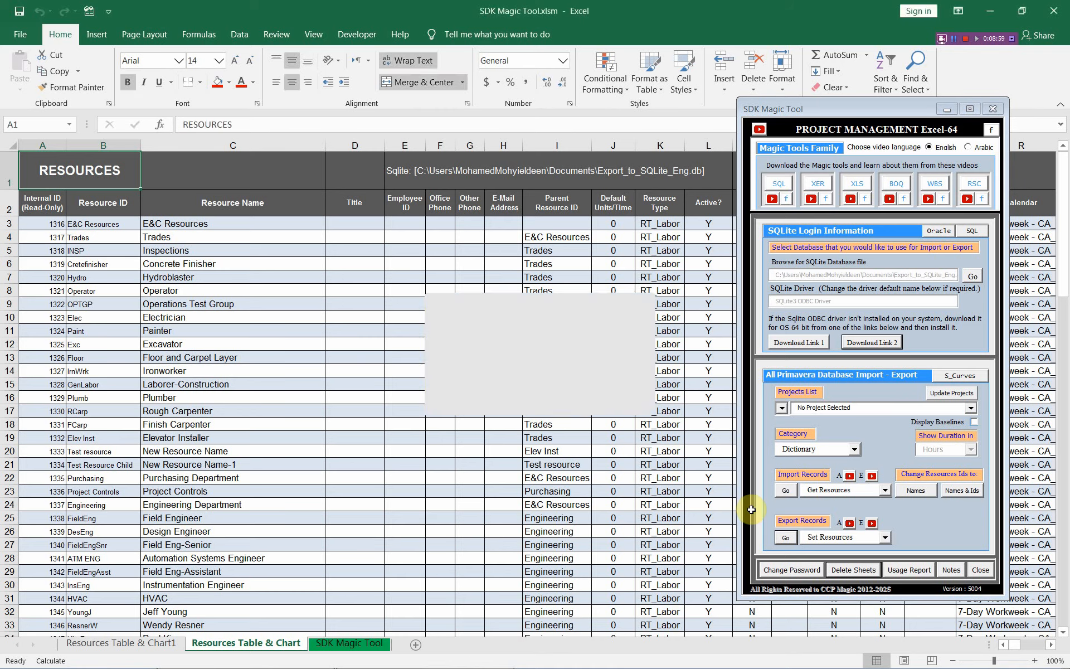
# Import the resource records again with Get Resources and dismiss the import information screen.
pyautogui.click(785, 492)
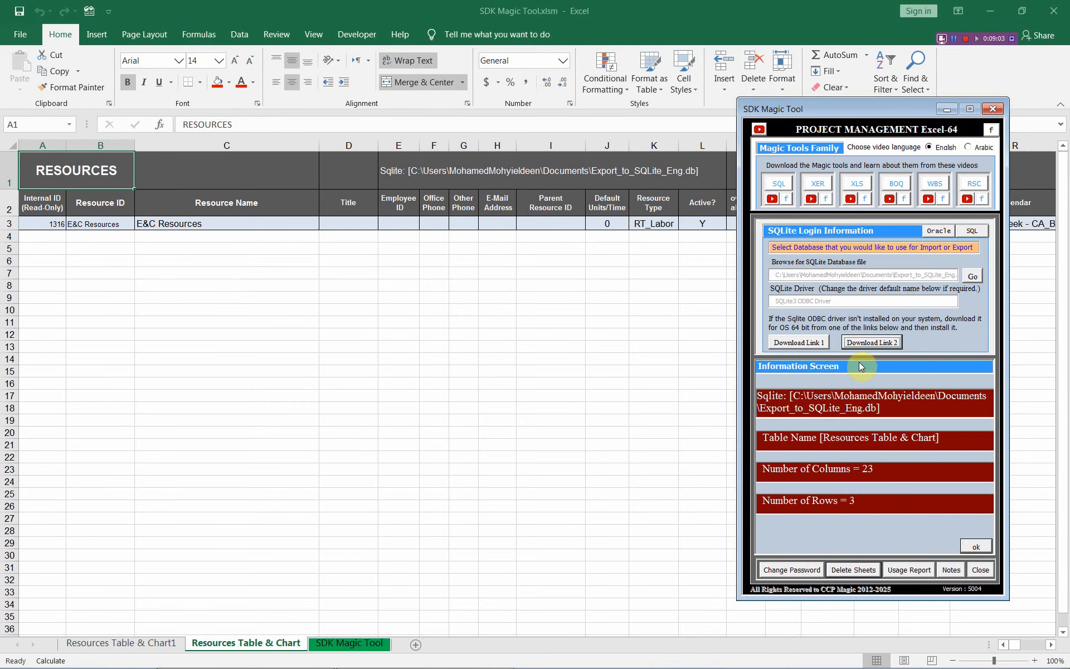
pyautogui.click(975, 546)
pyautogui.moveTo(911, 109); pyautogui.dragTo(958, 89)
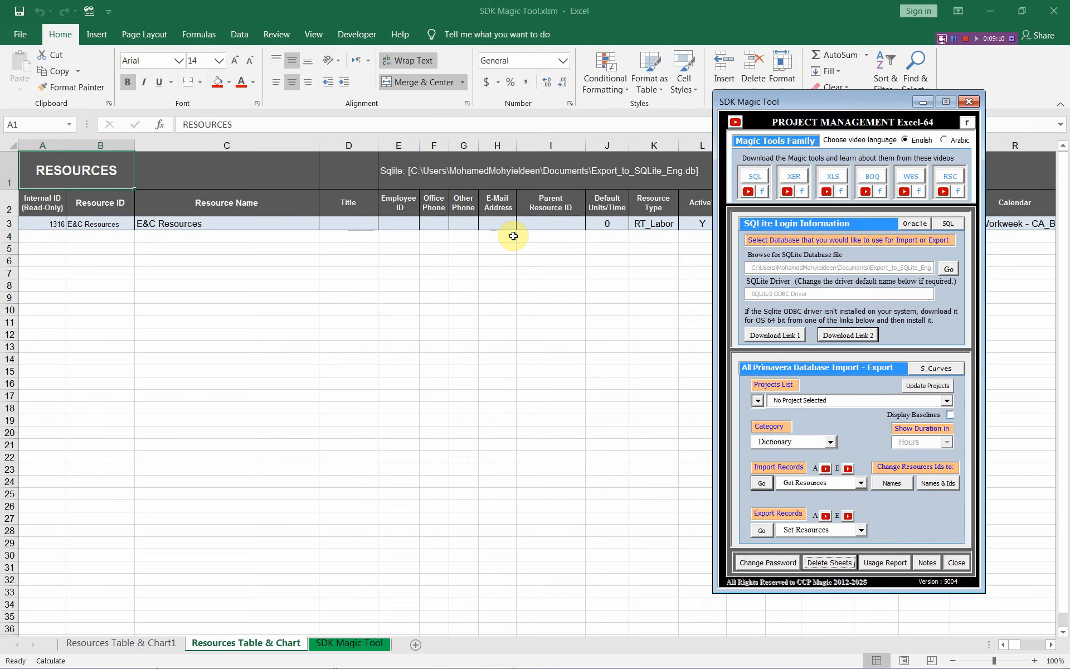
# Switch to Primavera P6, refresh the data, and check which resources remain in the Resources list.
pyautogui.hotkey('alt', 'Tab')
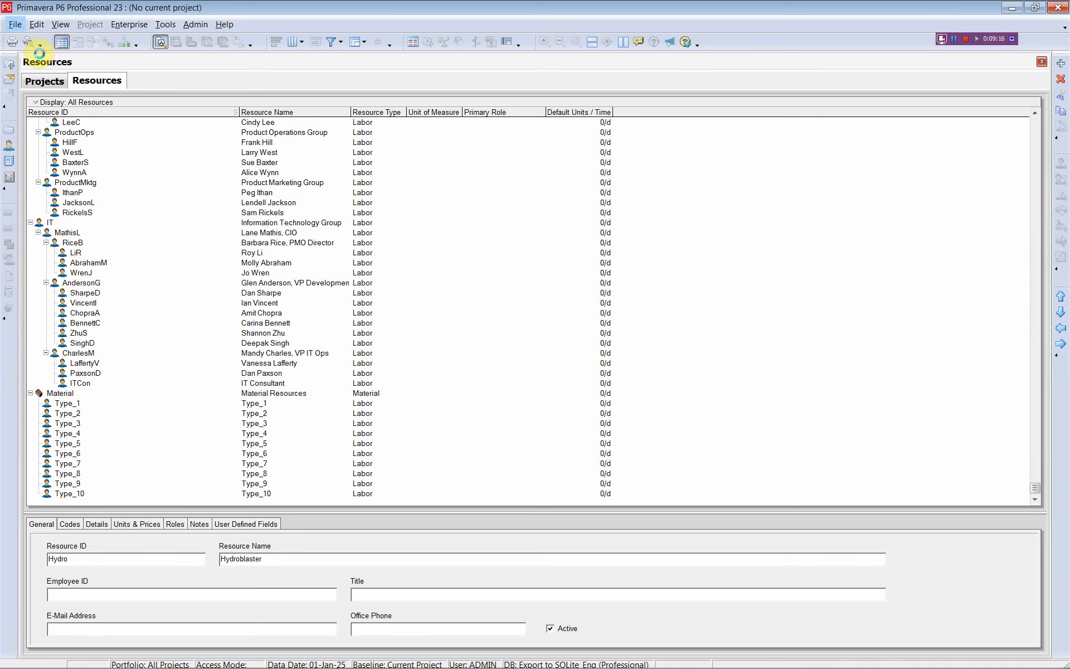
pyautogui.click(82, 120)
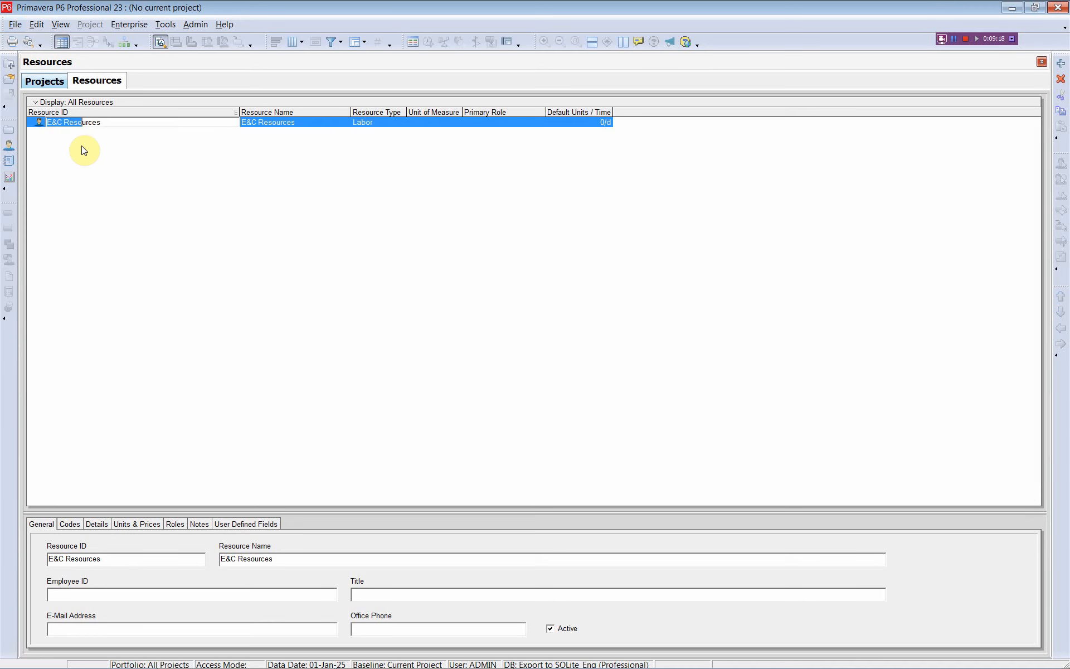
pyautogui.click(101, 145)
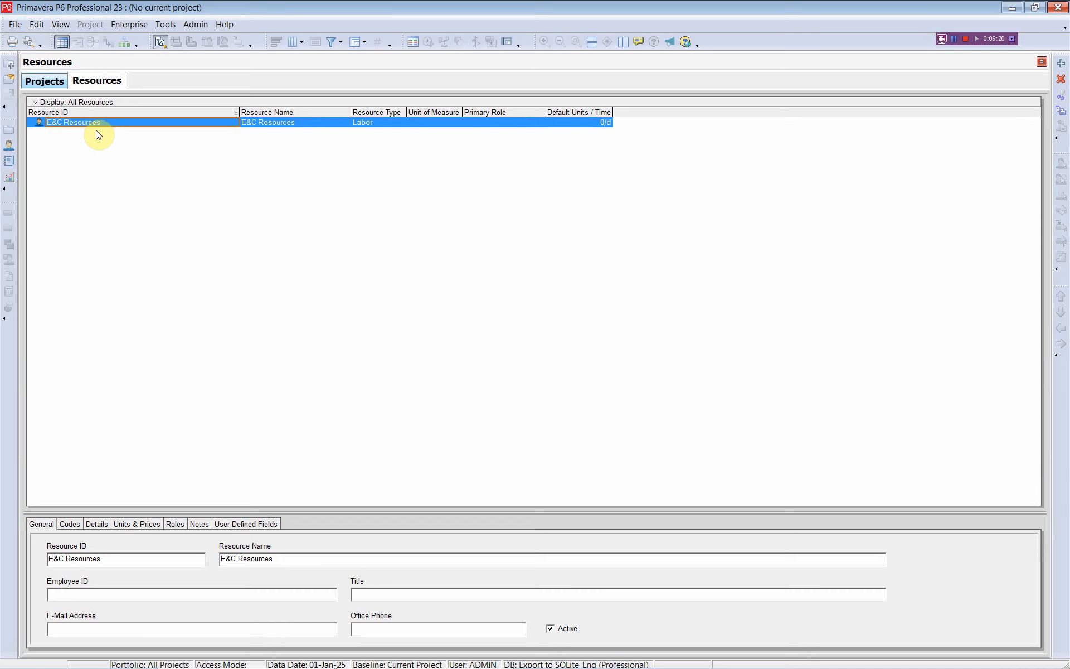
# Switch back to the Excel workbook and reposition the SDK Magic Tool window over the resources sheet.
pyautogui.hotkey('alt', 'Tab')
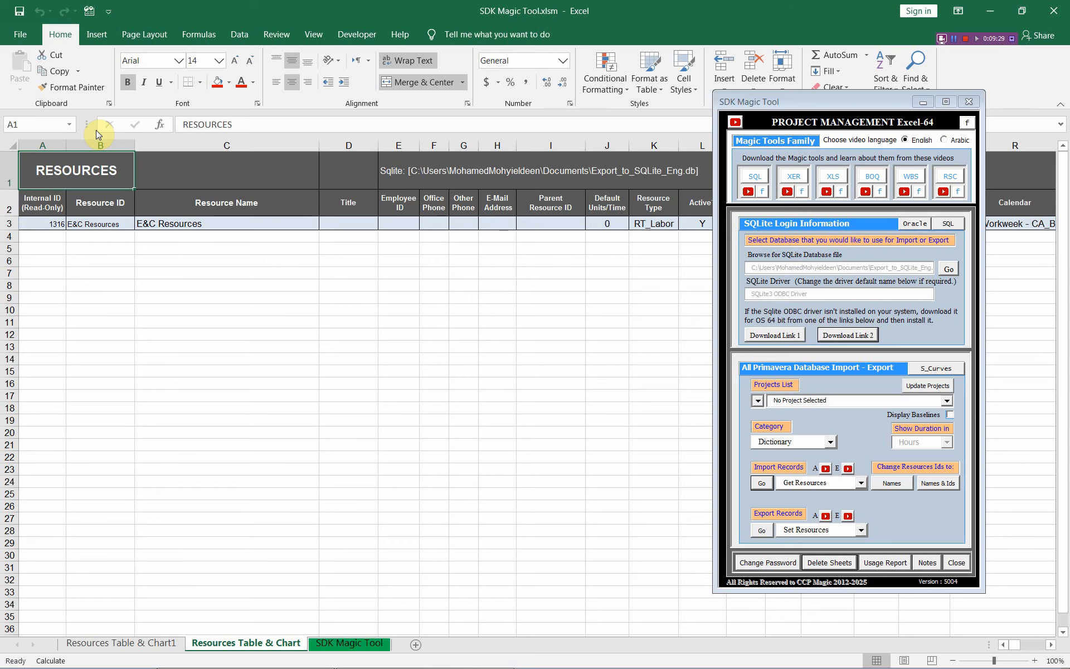
pyautogui.click(866, 100)
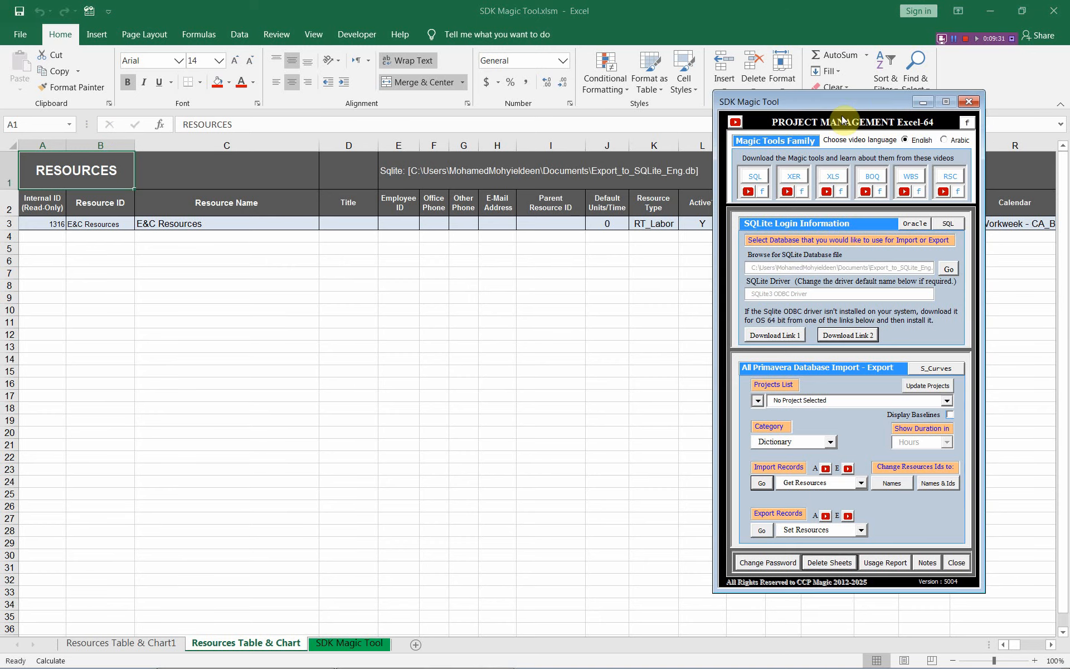
pyautogui.moveTo(841, 117); pyautogui.dragTo(837, 119)
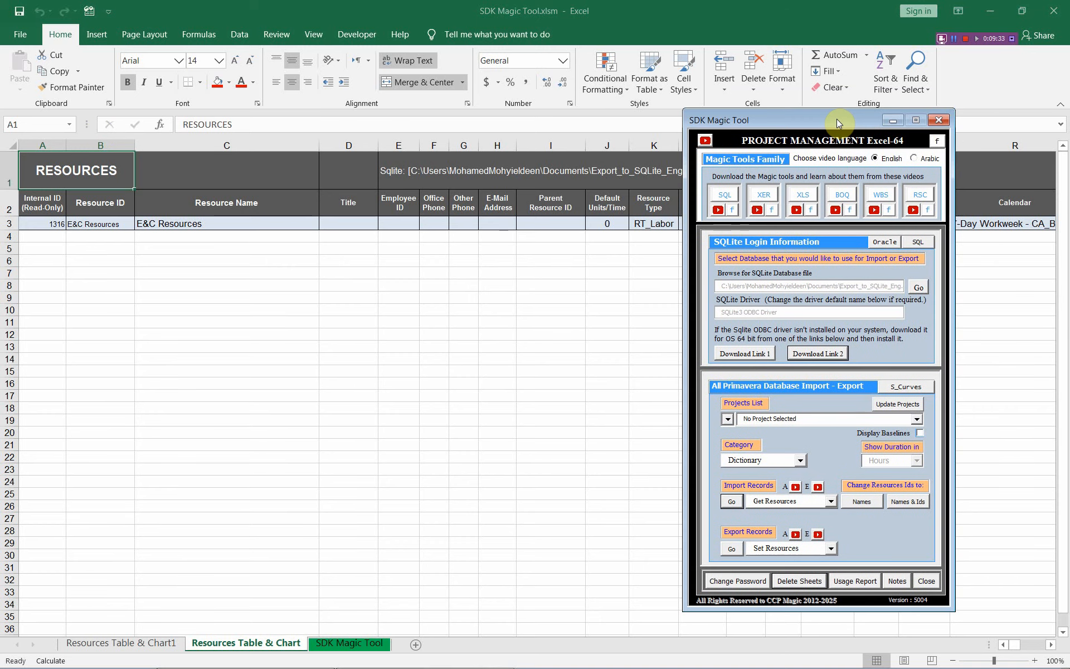